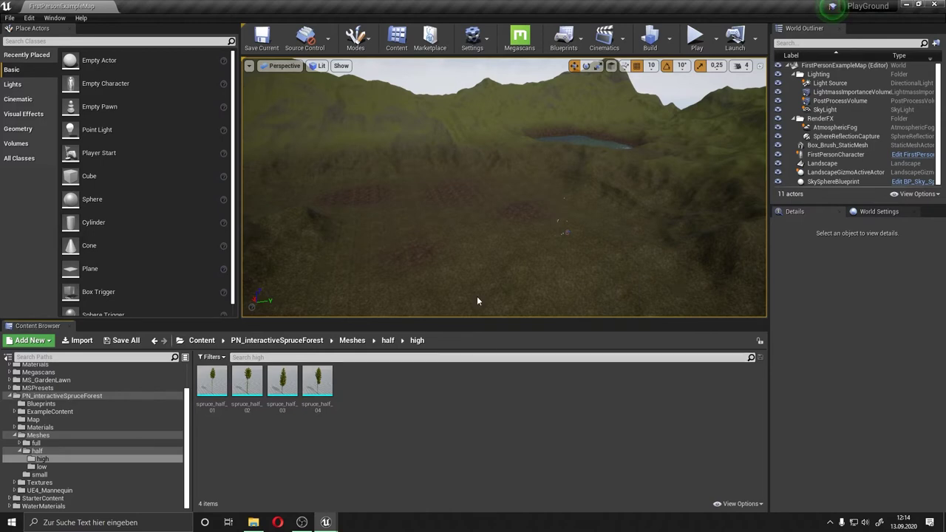
# Place spruce_half_02, 03 and 04 trees in the level, then undo them
pyautogui.moveTo(589, 214)
pyautogui.mouseDown(button='right')
pyautogui.moveTo(589, 184)
pyautogui.moveTo(590, 213)
pyautogui.mouseUp(button='right')
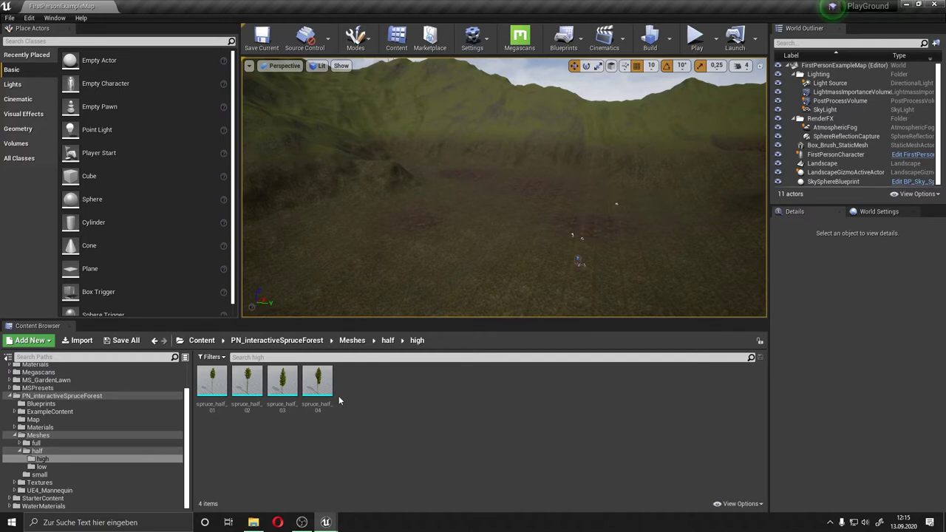
pyautogui.click(297, 381)
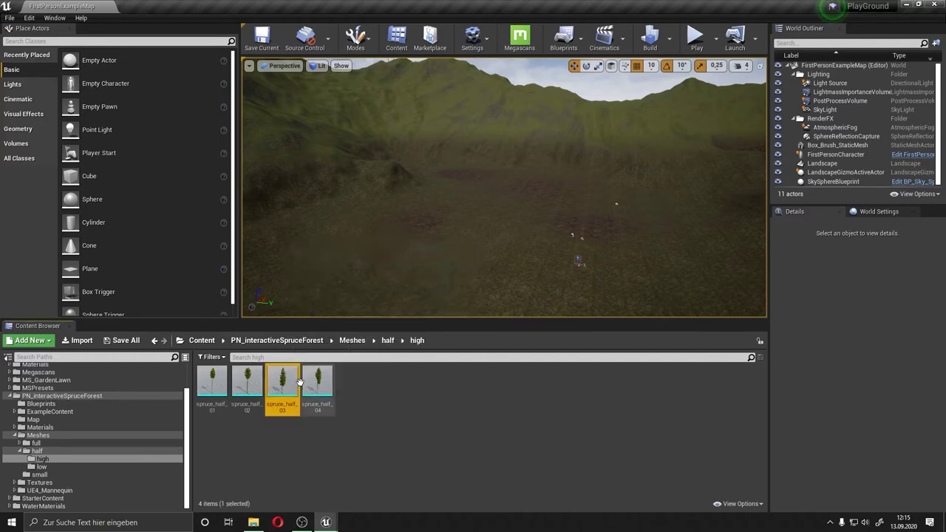
pyautogui.moveTo(298, 381); pyautogui.dragTo(432, 259)
pyautogui.moveTo(317, 381); pyautogui.dragTo(475, 248)
pyautogui.moveTo(247, 382); pyautogui.dragTo(451, 272)
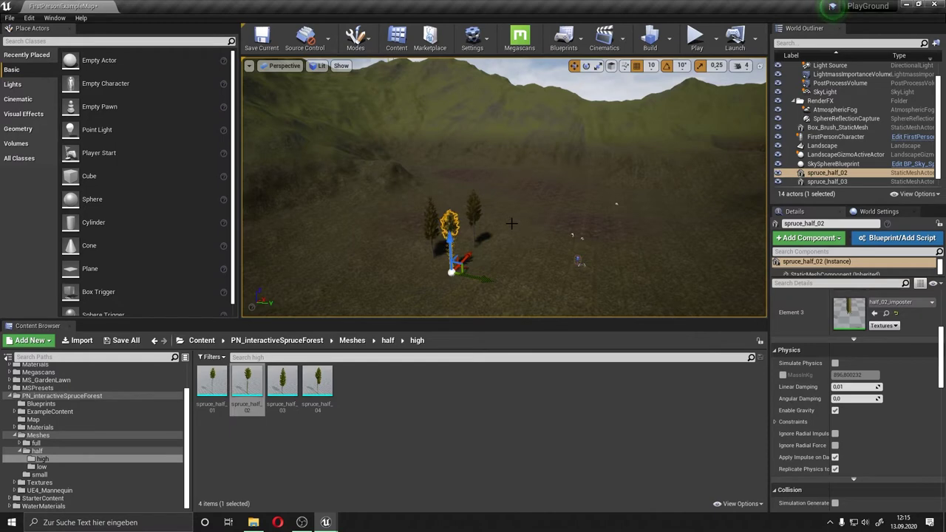
pyautogui.hotkey('ctrl', 'z')
pyautogui.hotkey('ctrl', 'z')
pyautogui.hotkey('ctrl', 'z')
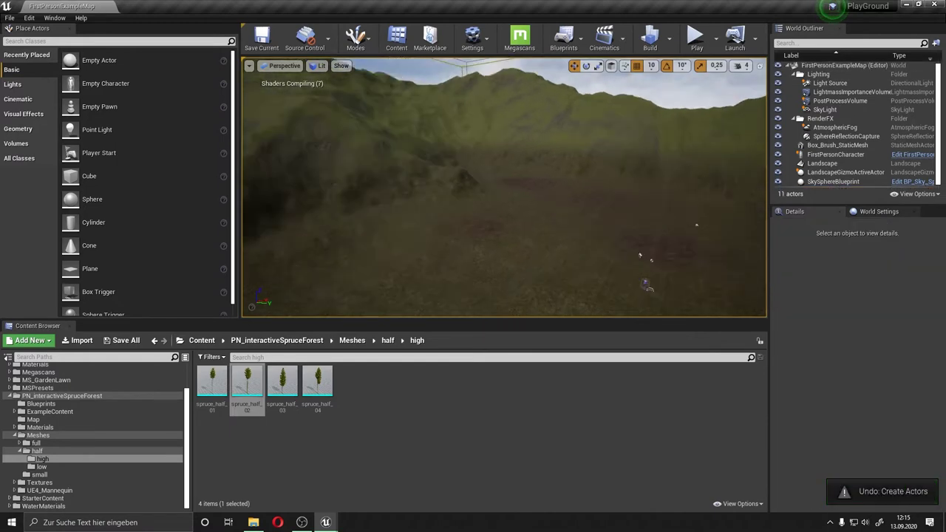
# Fly over the terrain to the river, drop a spruce tree there, and undo it
pyautogui.moveTo(504, 187); pyautogui.dragTo(473, 177, button='right')
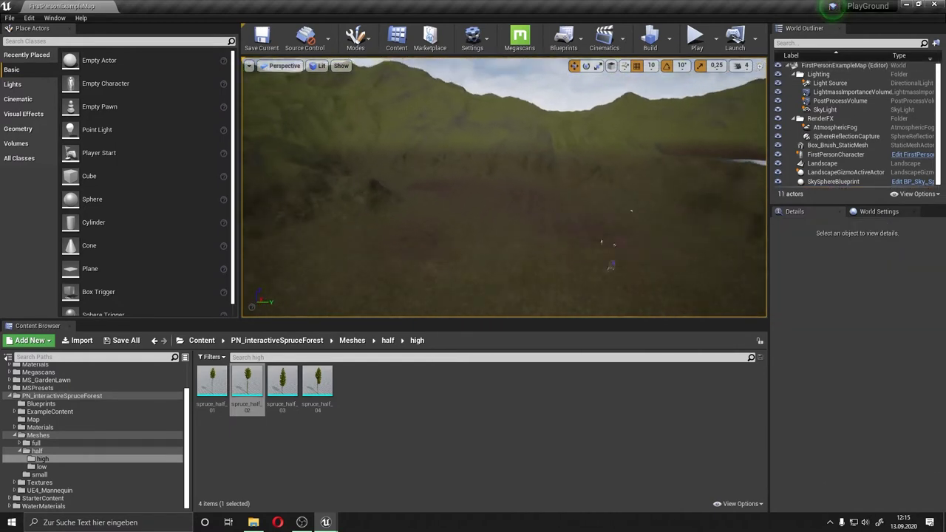
pyautogui.moveTo(473, 177); pyautogui.dragTo(473, 222, button='right')
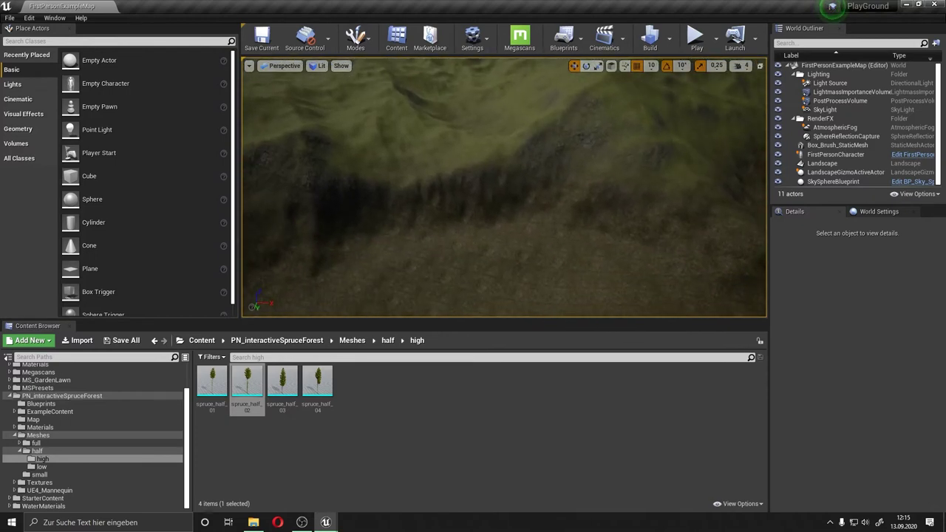
pyautogui.moveTo(535, 185); pyautogui.dragTo(535, 207, button='right')
pyautogui.moveTo(330, 104); pyautogui.dragTo(331, 104, button='right')
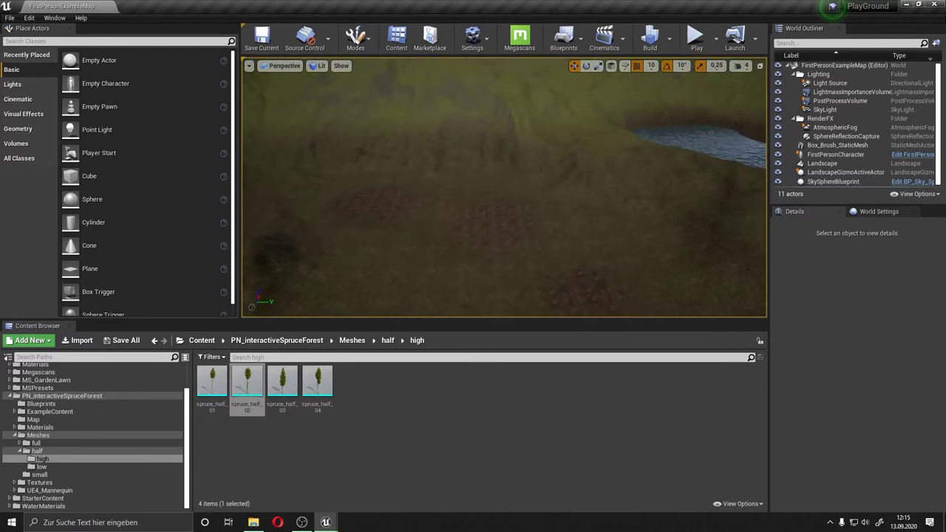
pyautogui.moveTo(331, 104); pyautogui.dragTo(331, 104, button='right')
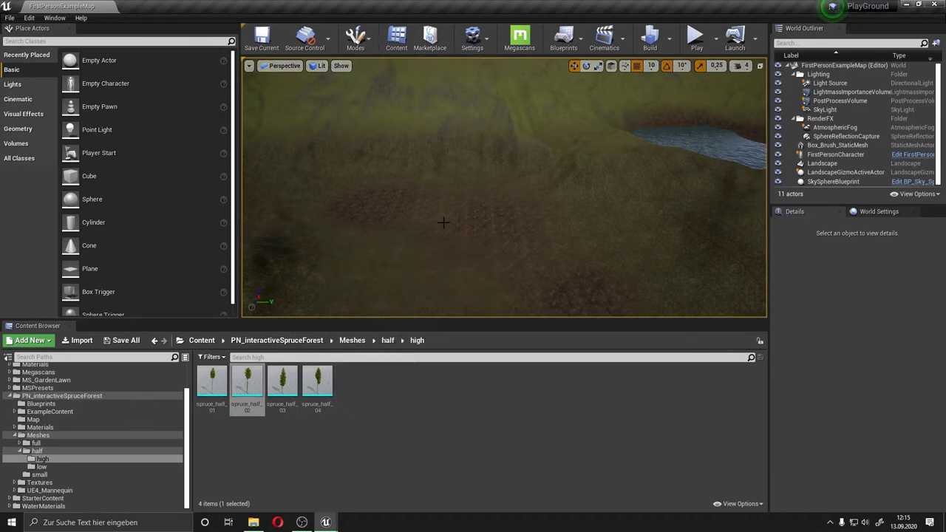
pyautogui.moveTo(326, 394)
pyautogui.mouseDown()
pyautogui.moveTo(403, 251)
pyautogui.moveTo(460, 258)
pyautogui.moveTo(423, 284)
pyautogui.mouseUp()
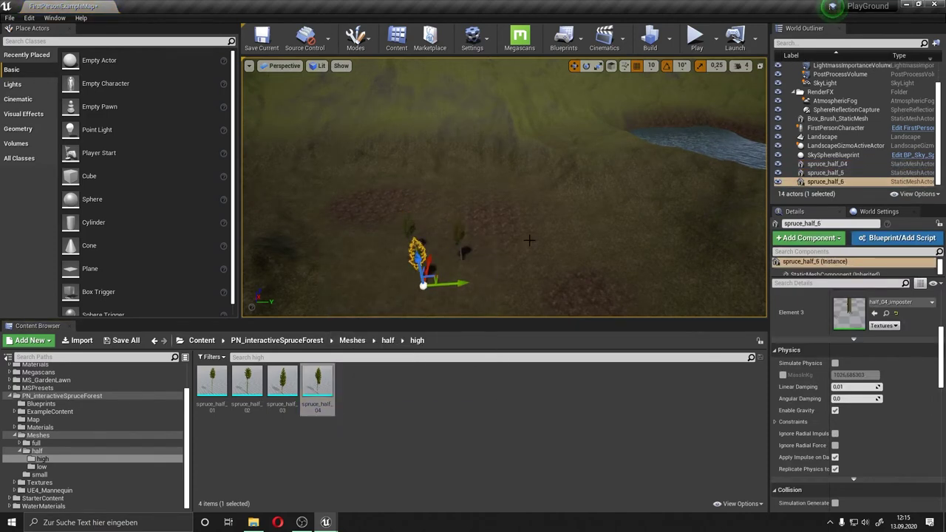
pyautogui.hotkey('ctrl', 'z')
pyautogui.hotkey('ctrl', 'z')
pyautogui.hotkey('ctrl', 'z')
# Survey the ridges and mountain slope, then bring up the editor Modes dropdown
pyautogui.moveTo(529, 240)
pyautogui.mouseDown(button='right')
pyautogui.moveTo(529, 192)
pyautogui.moveTo(527, 310)
pyautogui.mouseUp(button='right')
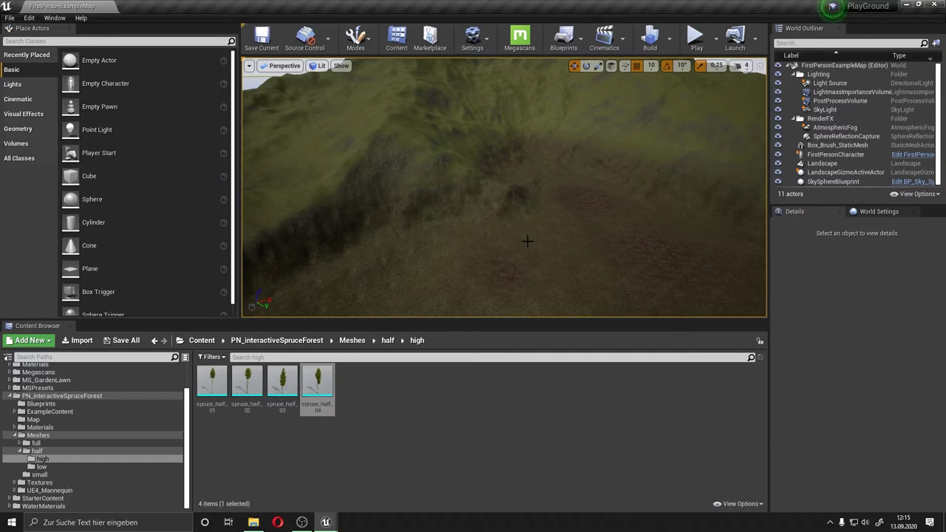
pyautogui.moveTo(503, 190); pyautogui.dragTo(503, 148, button='right')
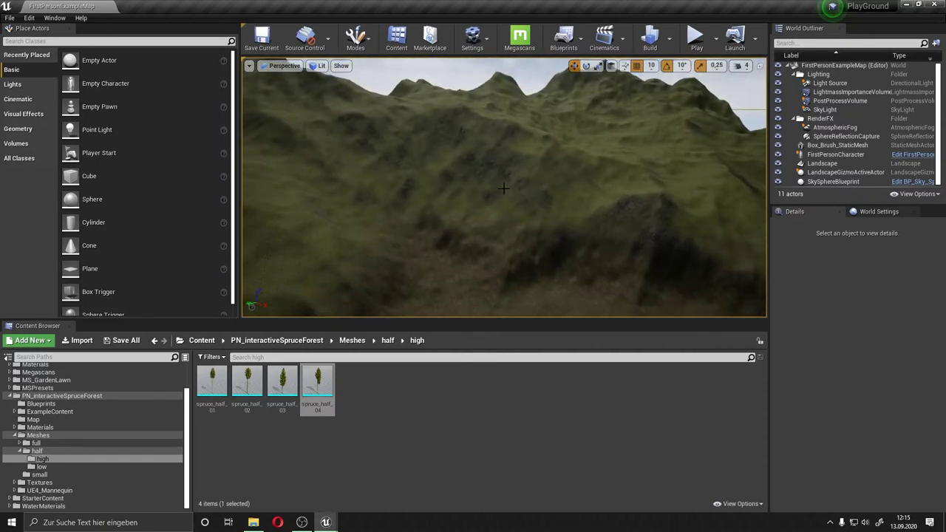
pyautogui.moveTo(503, 189); pyautogui.dragTo(497, 229, button='right')
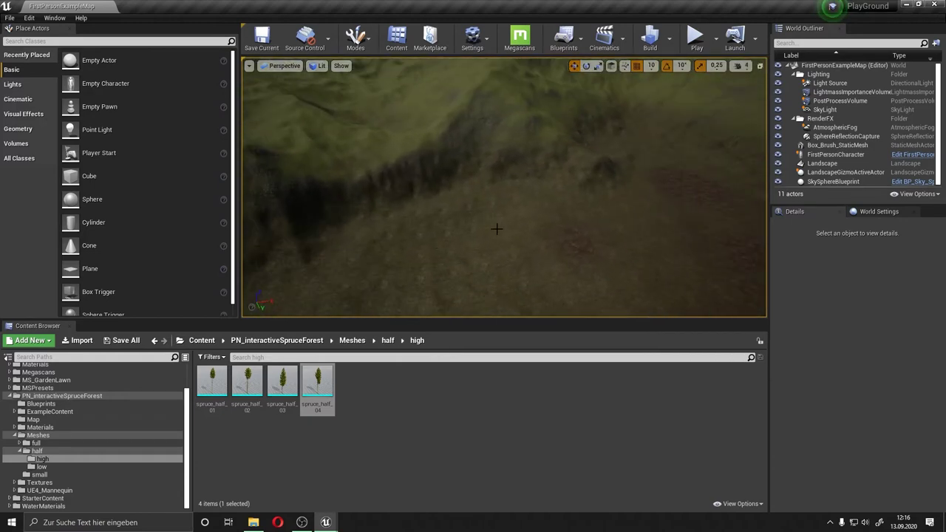
pyautogui.moveTo(508, 226); pyautogui.dragTo(508, 193, button='right')
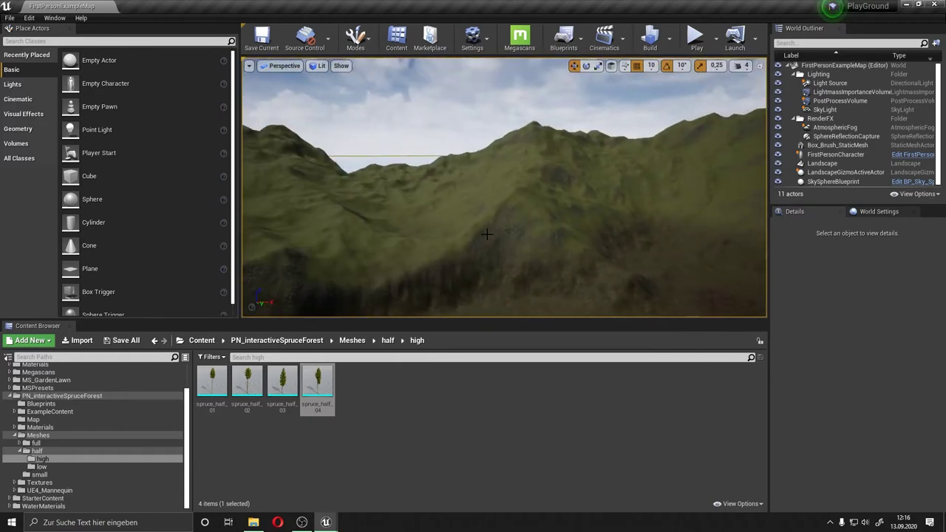
pyautogui.moveTo(670, 191); pyautogui.dragTo(588, 178, button='right')
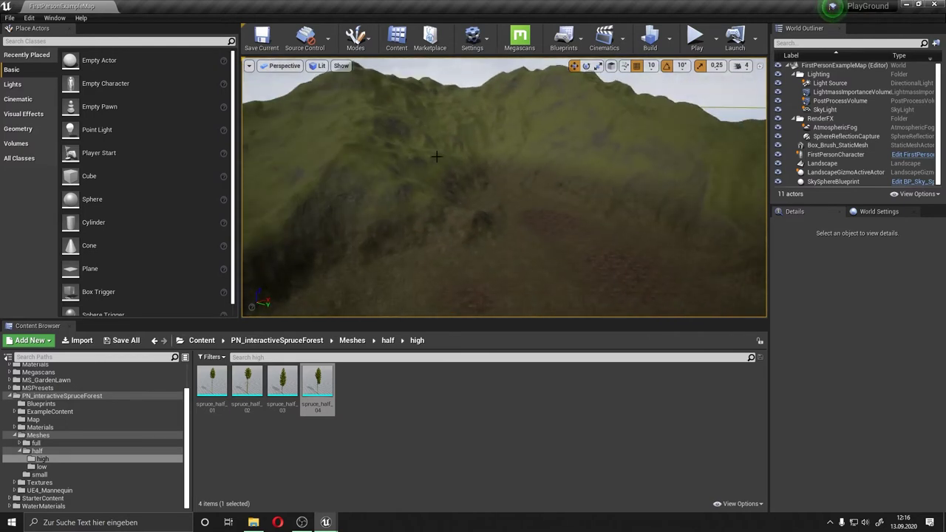
pyautogui.moveTo(507, 193); pyautogui.dragTo(494, 185, button='right')
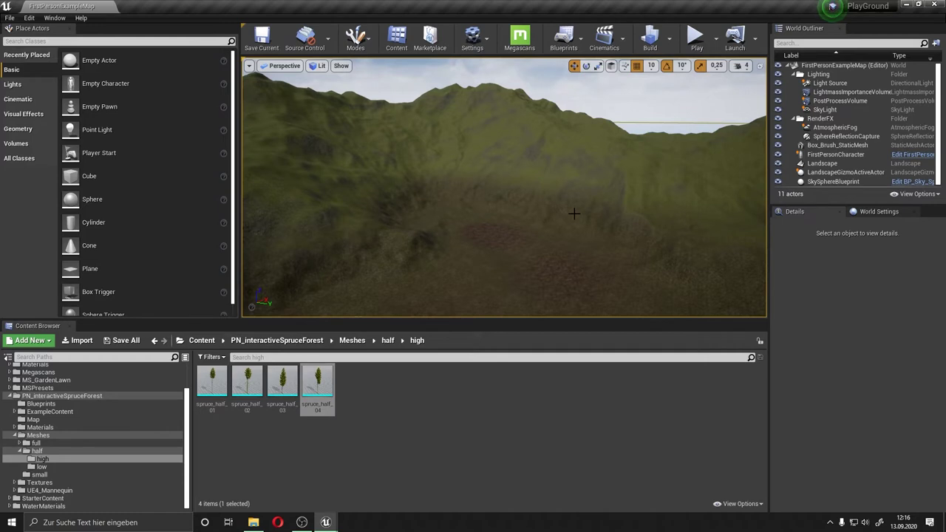
pyautogui.moveTo(573, 213); pyautogui.dragTo(571, 220, button='right')
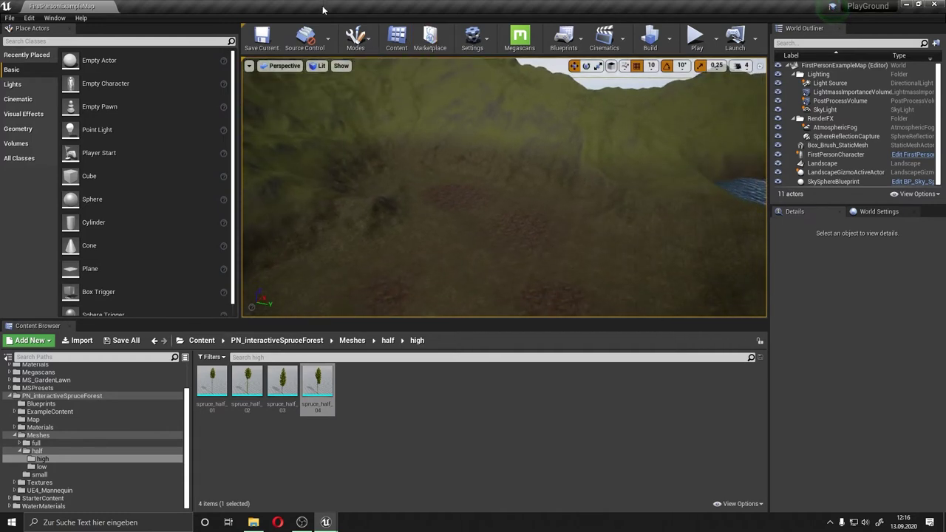
pyautogui.click(357, 35)
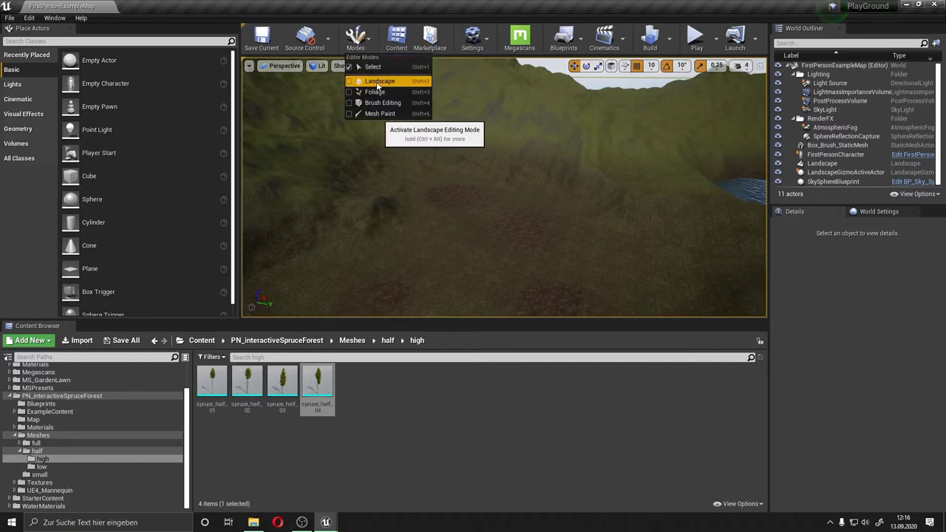
# Enter Foliage mode with Select active, scroll the foliage list, and pick the spruce_half_01 mesh
pyautogui.click(369, 92)
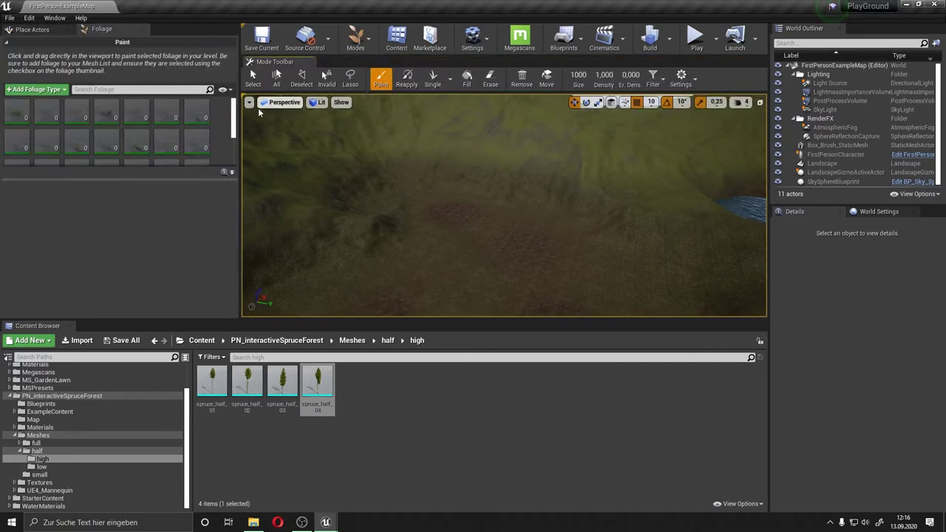
pyautogui.click(255, 78)
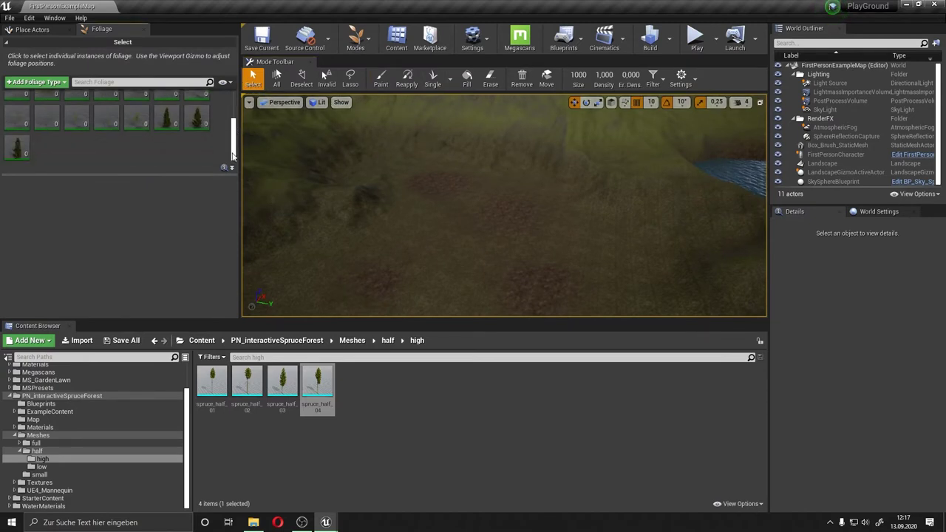
pyautogui.moveTo(231, 98); pyautogui.dragTo(230, 140)
pyautogui.moveTo(451, 181); pyautogui.dragTo(451, 158, button='right')
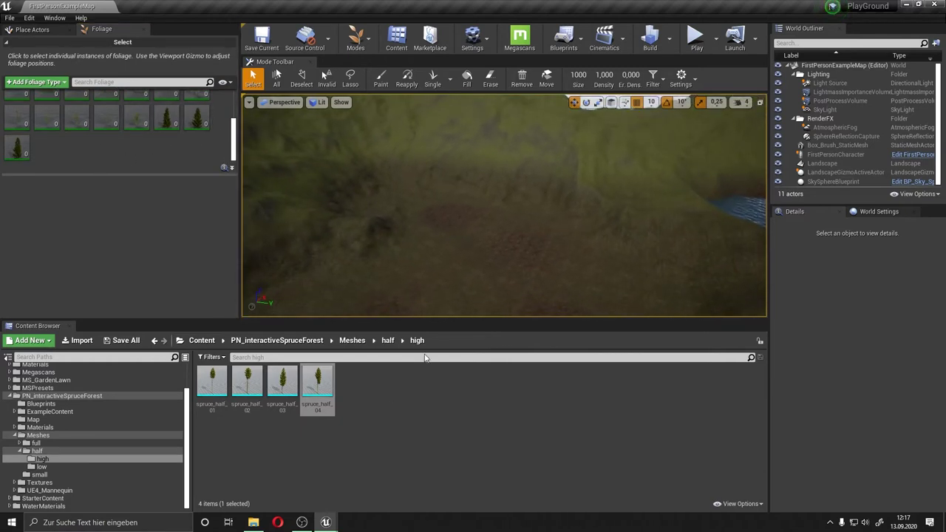
pyautogui.moveTo(274, 392)
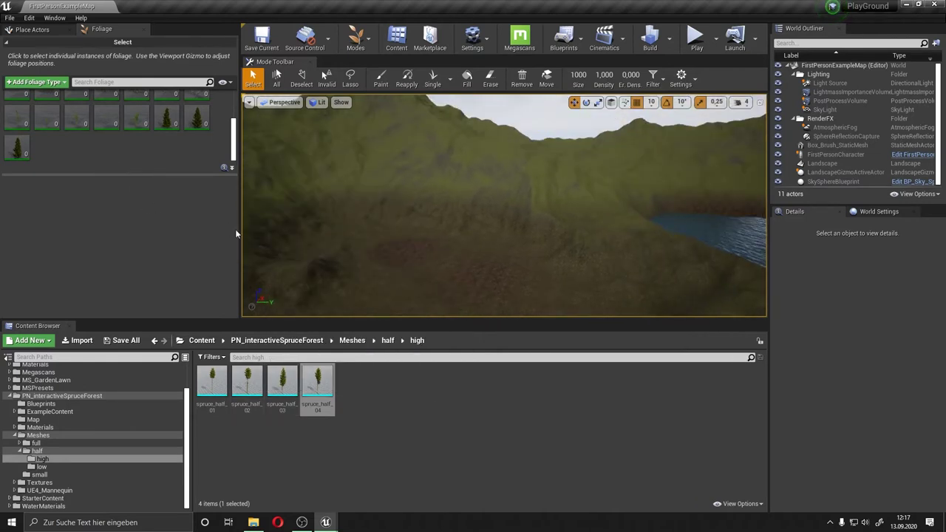
pyautogui.click(212, 383)
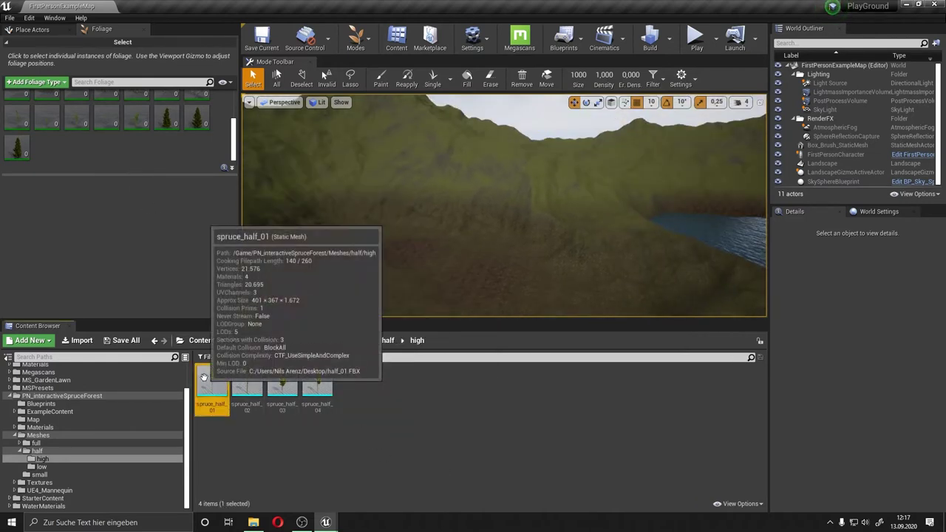
# Add the four spruce_half meshes as foliage types, uncheck all four, and re-tick an existing tree type
pyautogui.keyDown('shift'); pyautogui.click(317, 382); pyautogui.keyUp('shift')
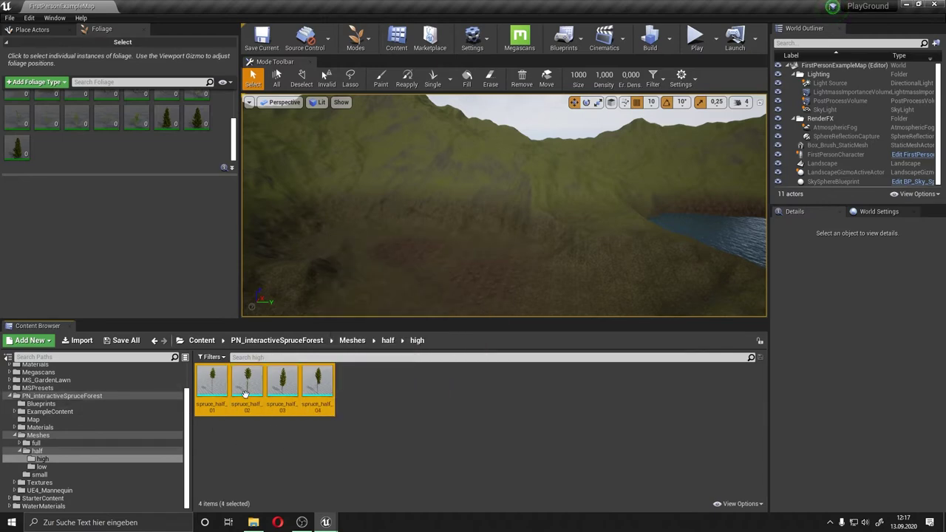
pyautogui.moveTo(213, 382); pyautogui.dragTo(128, 139)
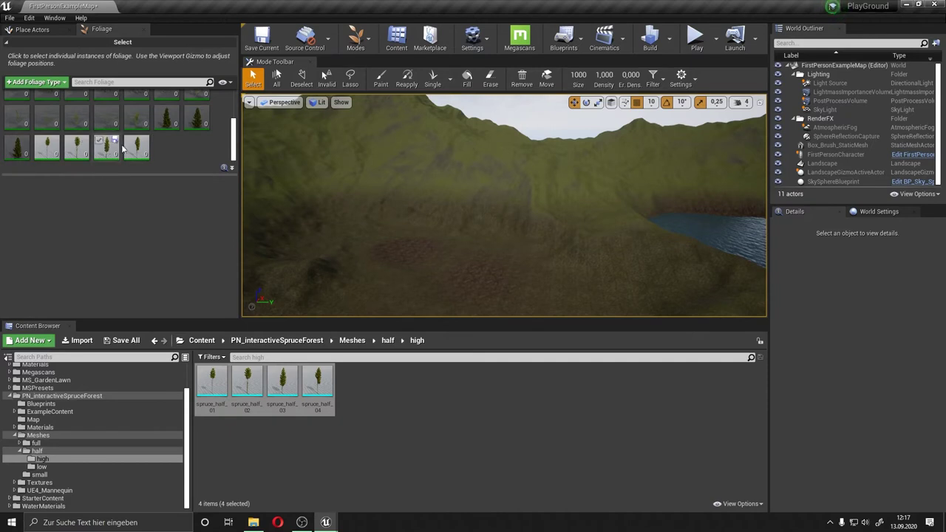
pyautogui.click(128, 140)
pyautogui.click(98, 140)
pyautogui.click(70, 141)
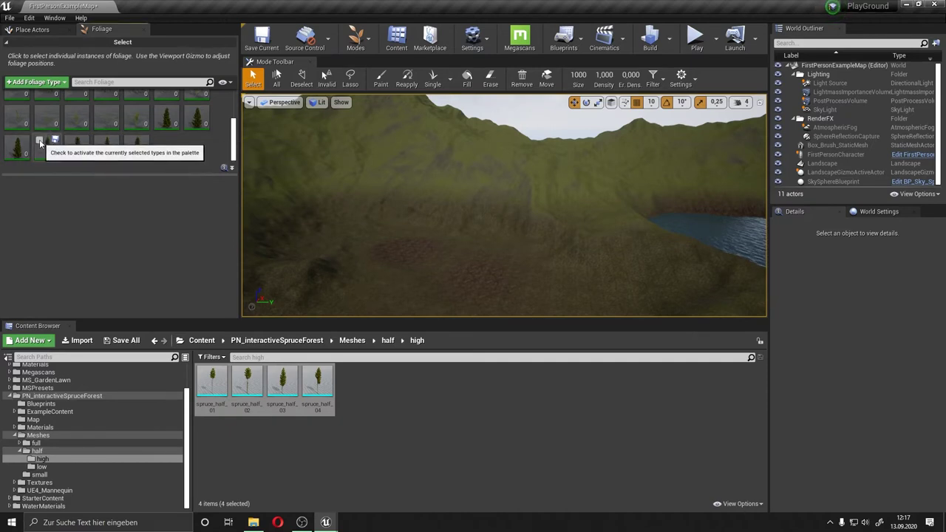
pyautogui.click(39, 141)
pyautogui.moveTo(154, 127)
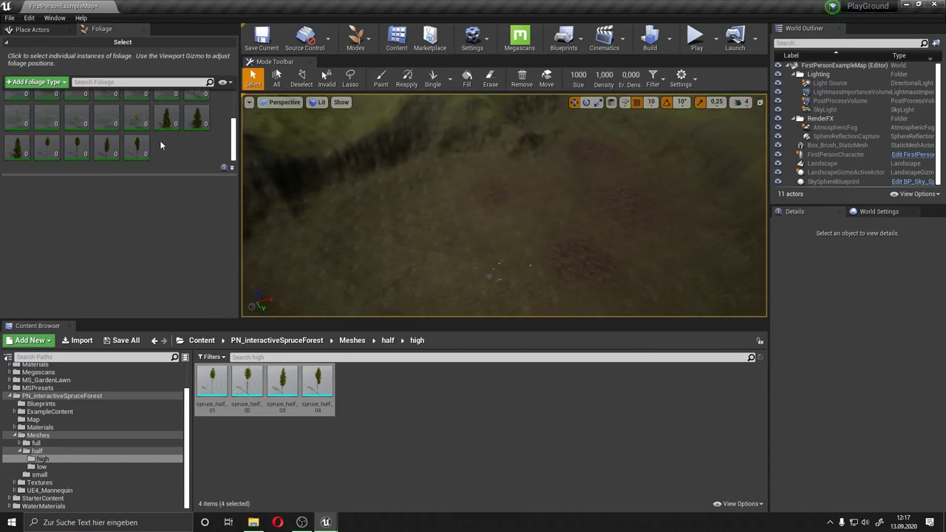
pyautogui.click(189, 111)
# Tick another tree type and all four spruce_half foliage types, then switch the tool to Paint
pyautogui.click(9, 141)
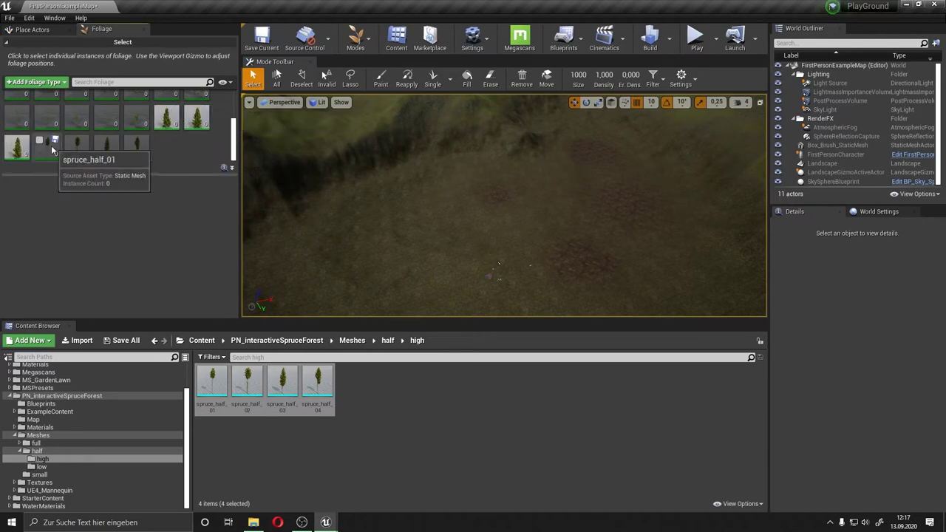
pyautogui.click(41, 141)
pyautogui.click(71, 141)
pyautogui.click(100, 141)
pyautogui.click(129, 141)
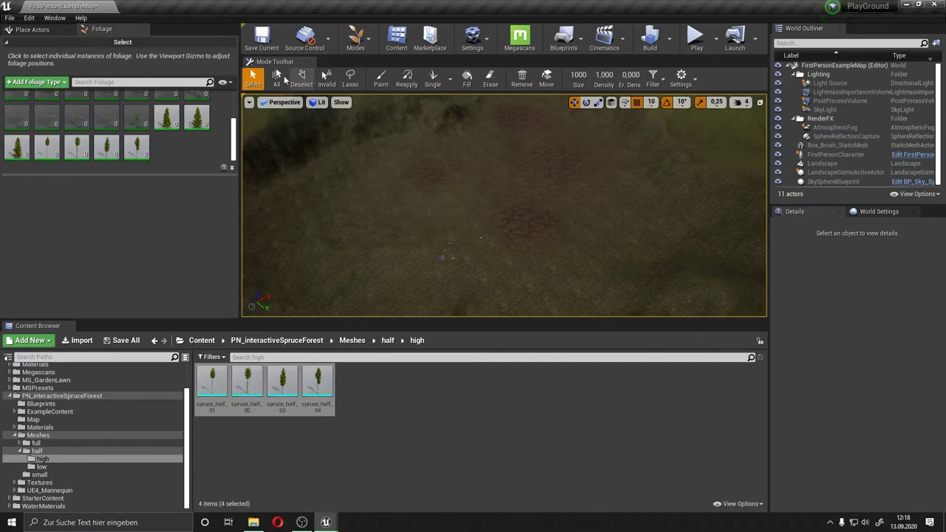
pyautogui.click(380, 78)
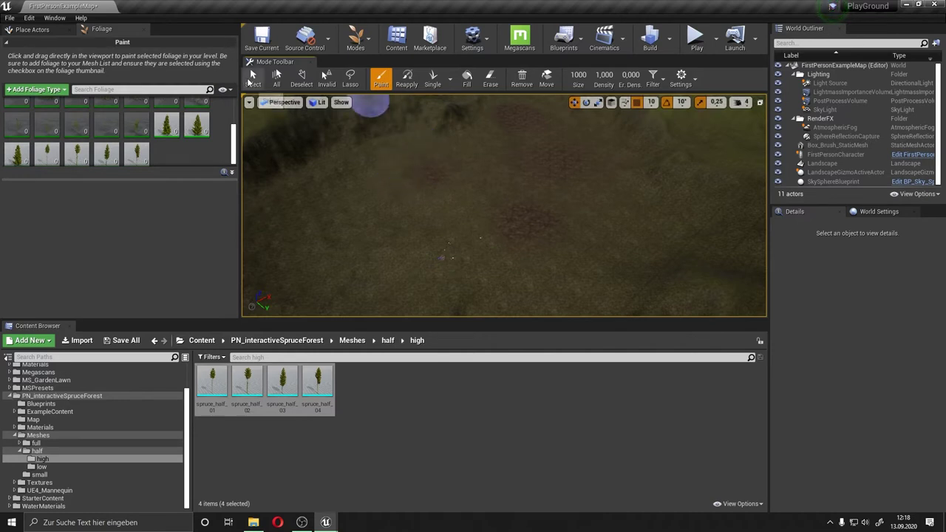
# Return to Paint and enlarge the paint brush to size 2986
pyautogui.click(251, 78)
pyautogui.click(381, 81)
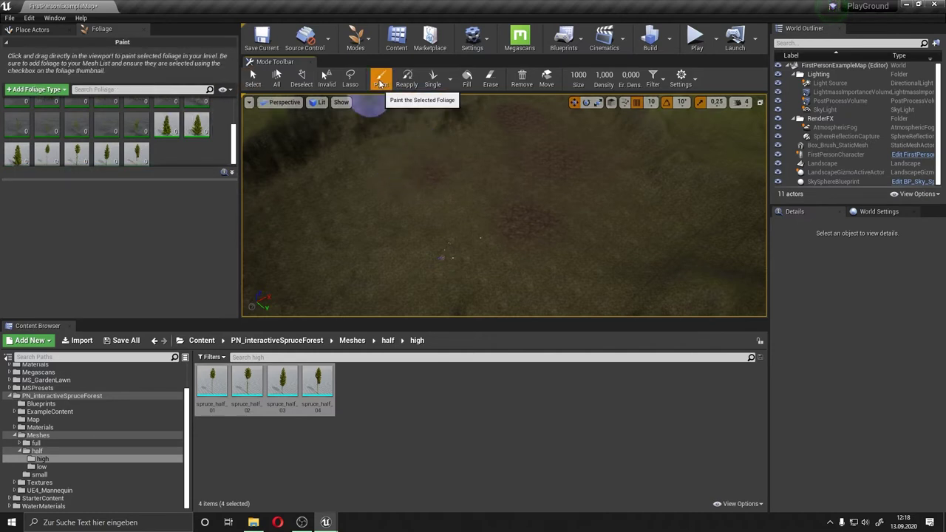
pyautogui.moveTo(578, 74)
pyautogui.mouseDown()
pyautogui.moveTo(621, 75)
pyautogui.moveTo(584, 74)
pyautogui.mouseUp()
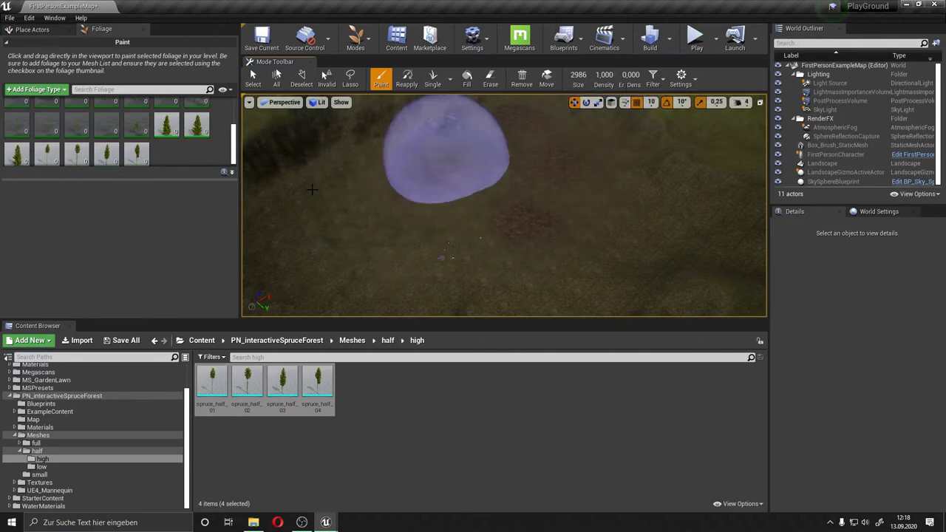
# Pick spruce_full_01_low, bring the camera closer, and paint a dense foliage patch on the slope
pyautogui.click(167, 126)
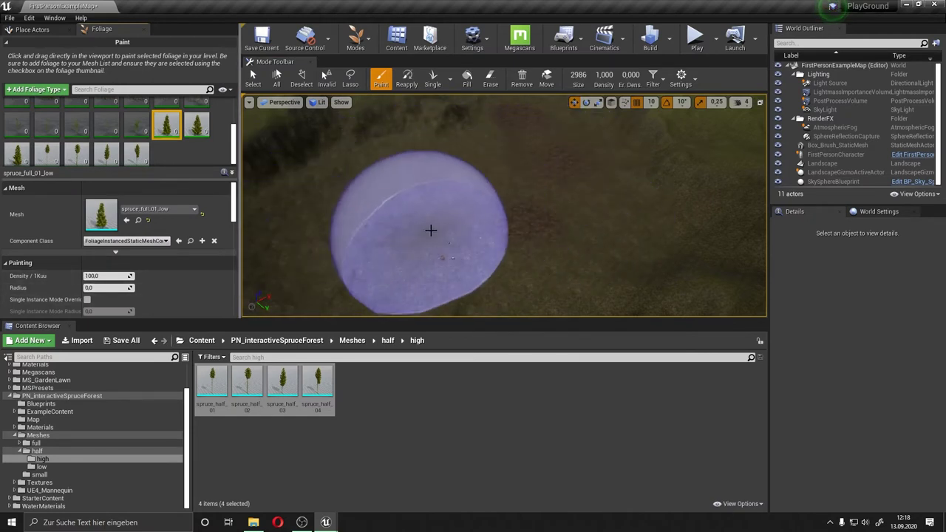
pyautogui.scroll(-5, 433, 228)
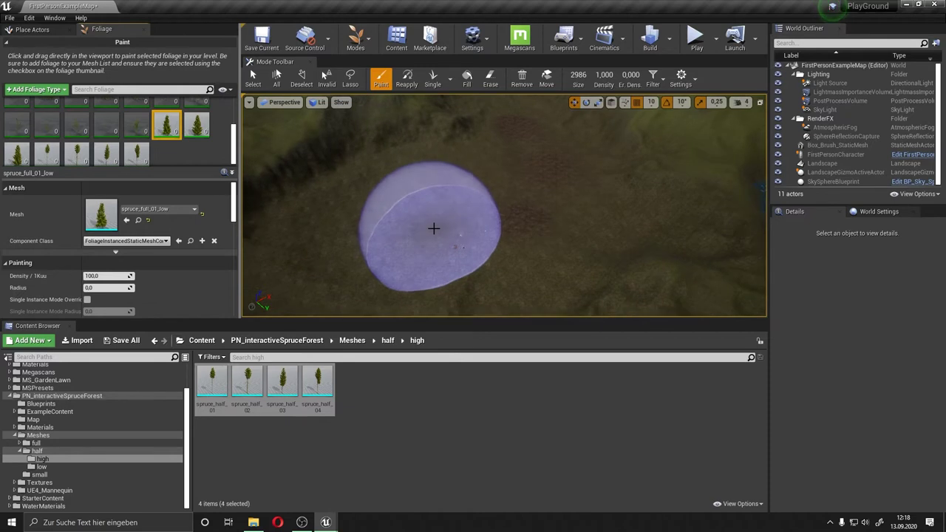
pyautogui.moveTo(433, 228); pyautogui.dragTo(519, 173, button='right')
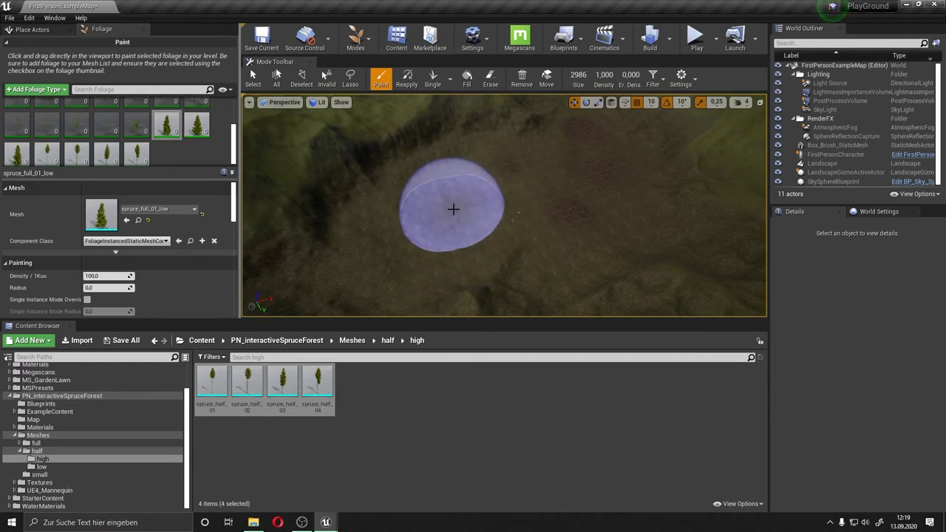
pyautogui.click(550, 192)
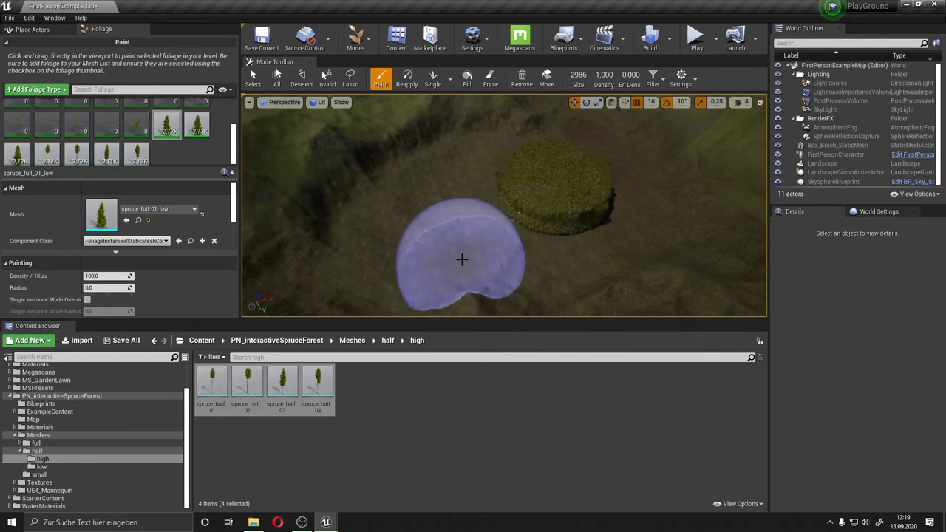
# Undo the painted patch and settle on spruce_half_04 after trying seven-type multi-selections
pyautogui.hotkey('ctrl', 'z')
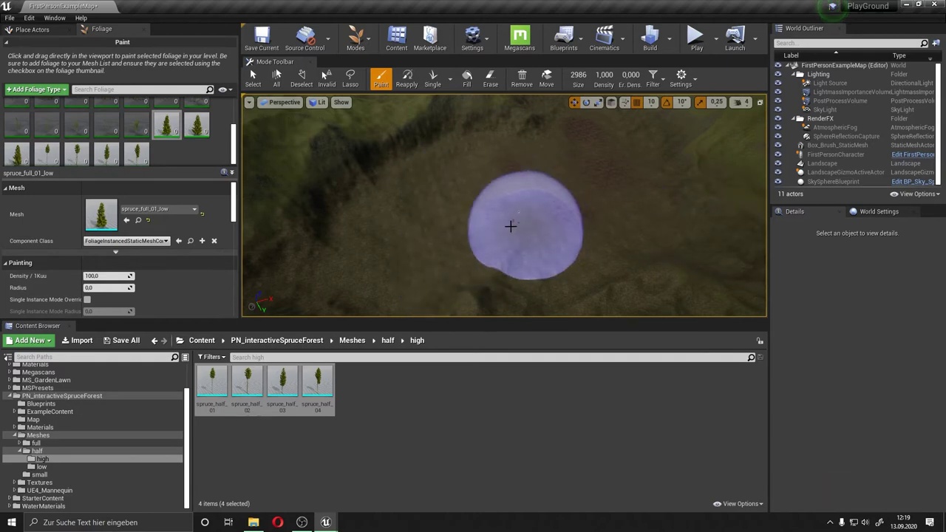
pyautogui.click(136, 152)
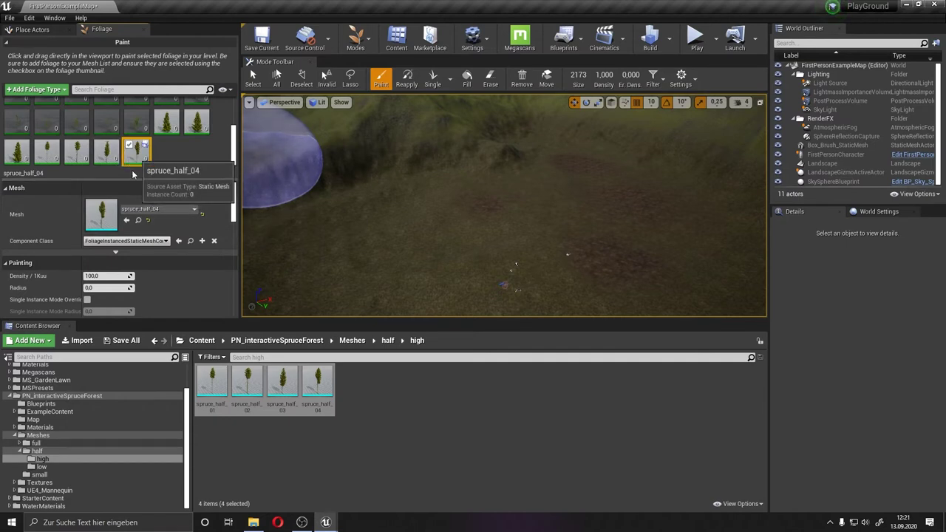
pyautogui.keyDown('shift'); pyautogui.click(166, 122); pyautogui.keyUp('shift')
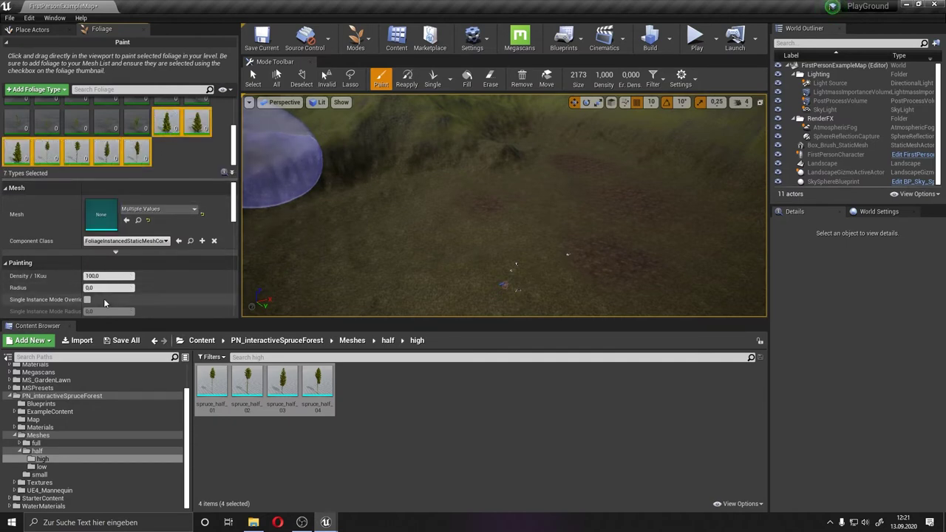
pyautogui.click(136, 156)
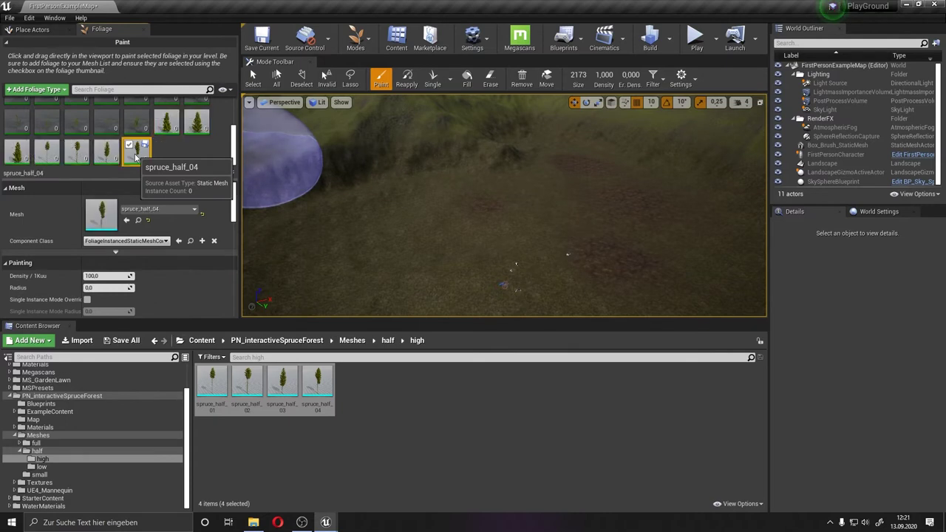
pyautogui.keyDown('shift'); pyautogui.click(177, 130); pyautogui.keyUp('shift')
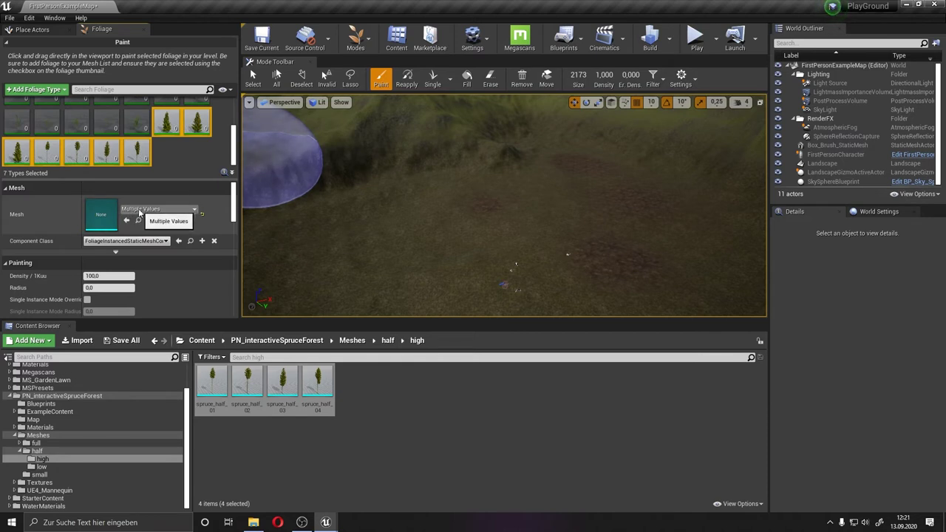
pyautogui.click(136, 154)
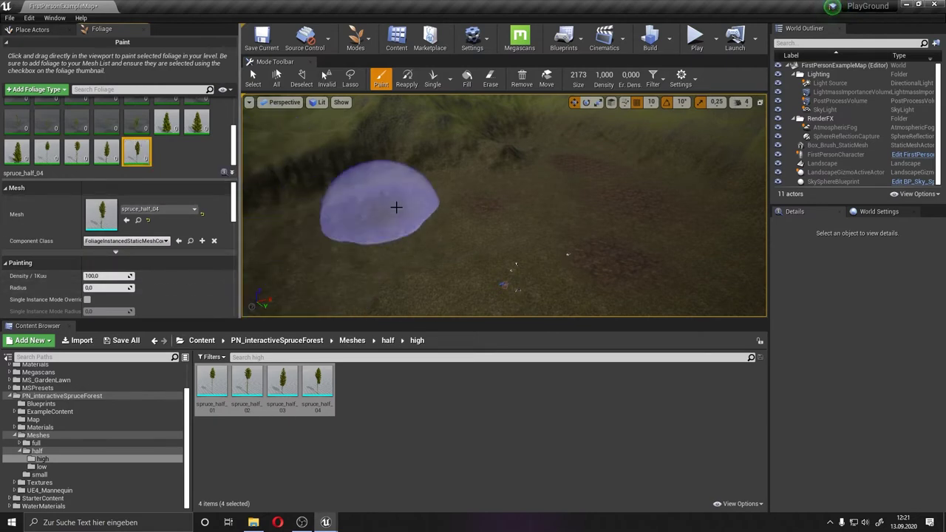
# Paint a spruce_half_04 test clump, undo it, and begin editing Density / 1Kuu
pyautogui.click(433, 222)
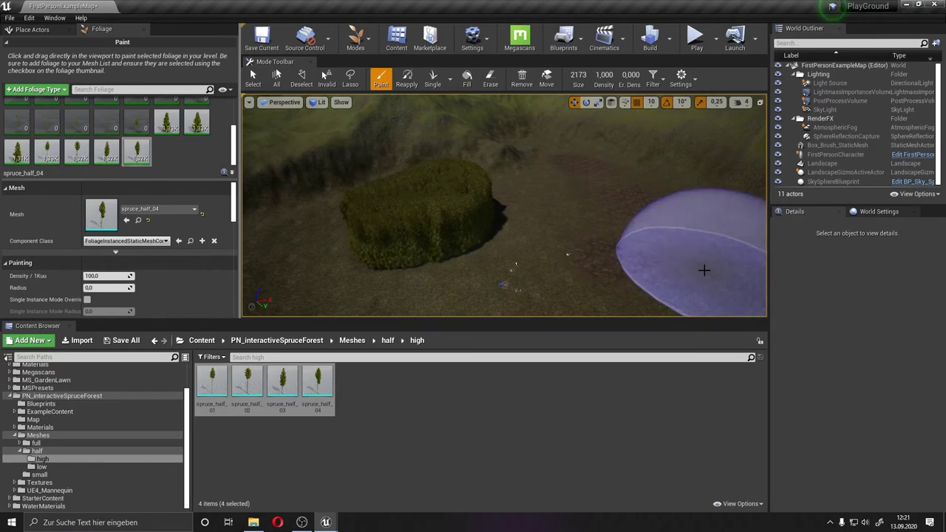
pyautogui.hotkey('ctrl', 'z')
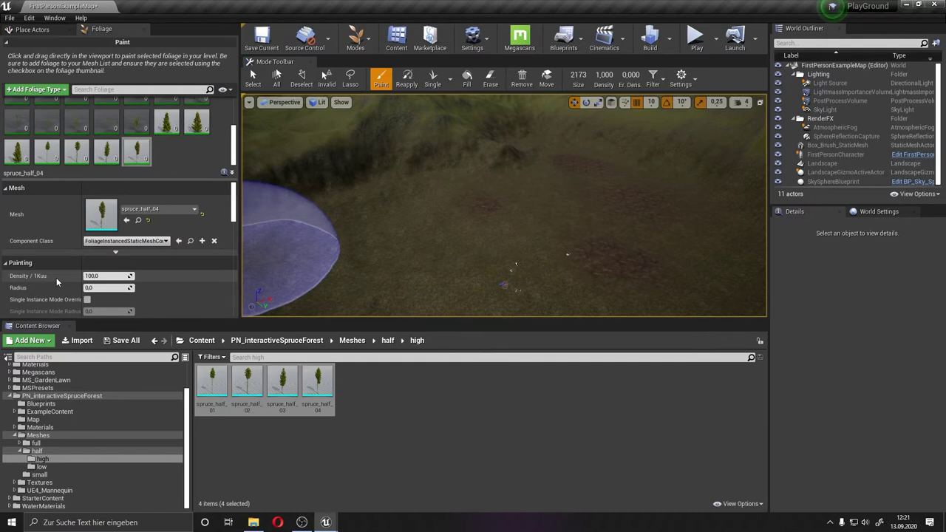
pyautogui.click(92, 276)
pyautogui.press('Return')
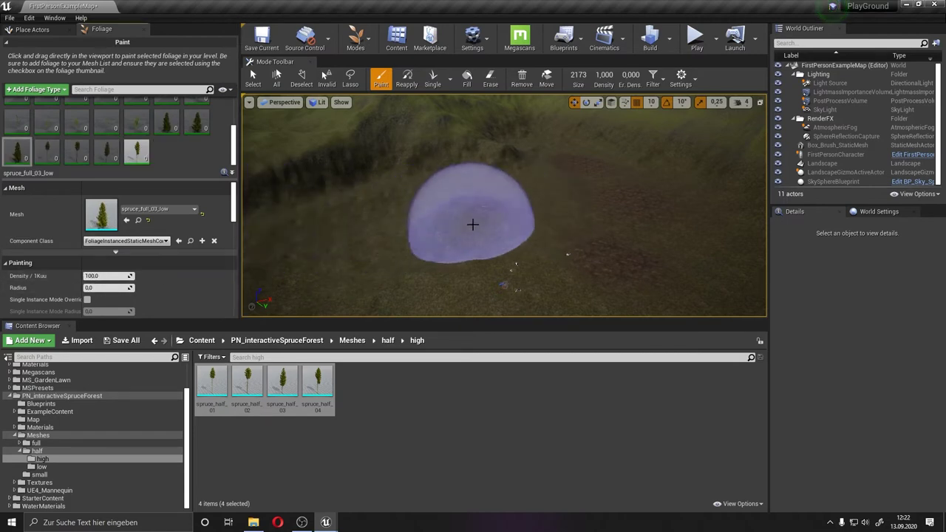
pyautogui.click(136, 152)
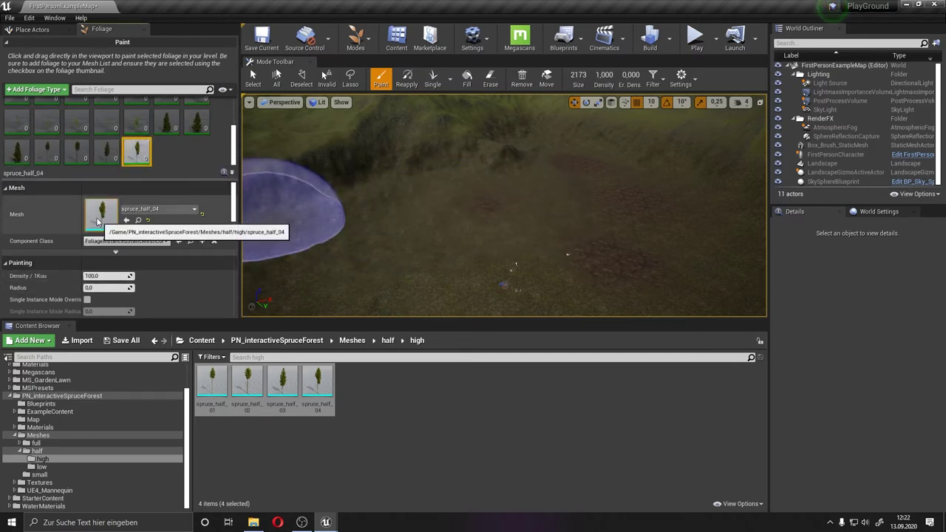
pyautogui.click(130, 144)
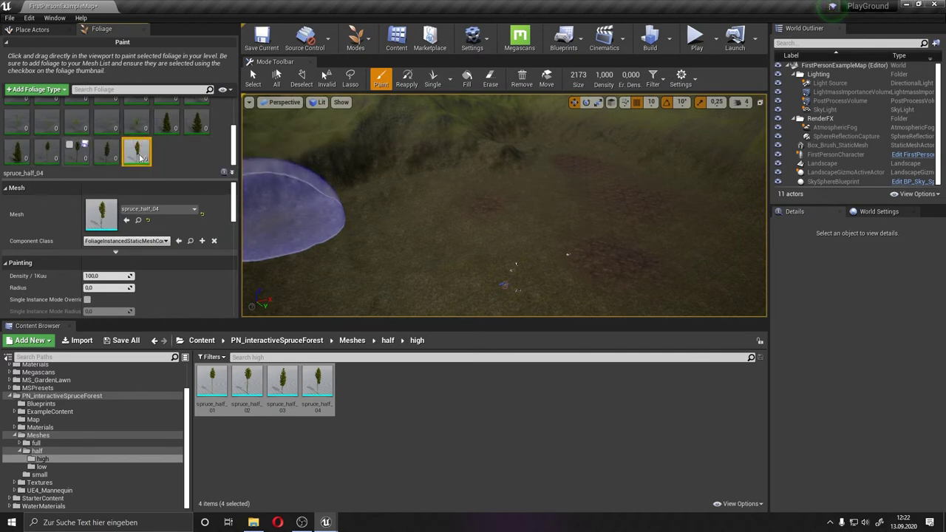
pyautogui.click(414, 229)
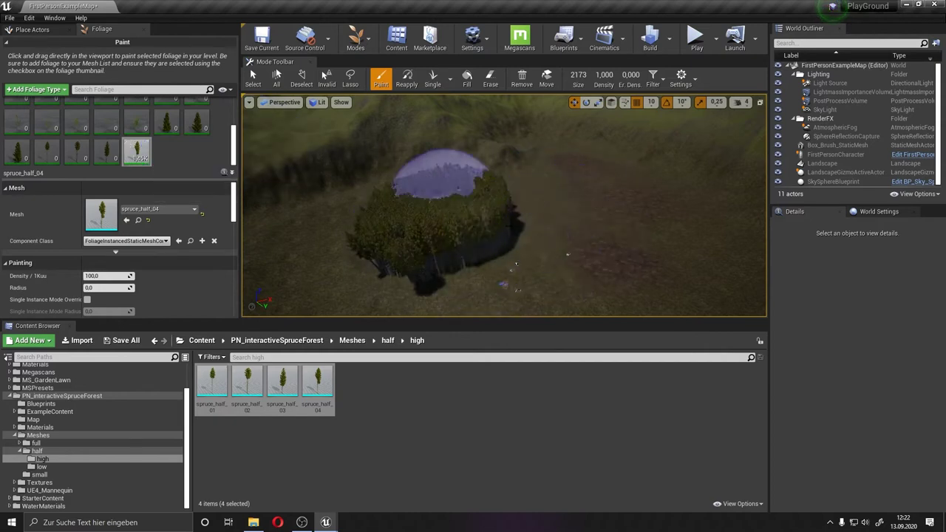
pyautogui.hotkey('ctrl', 'z')
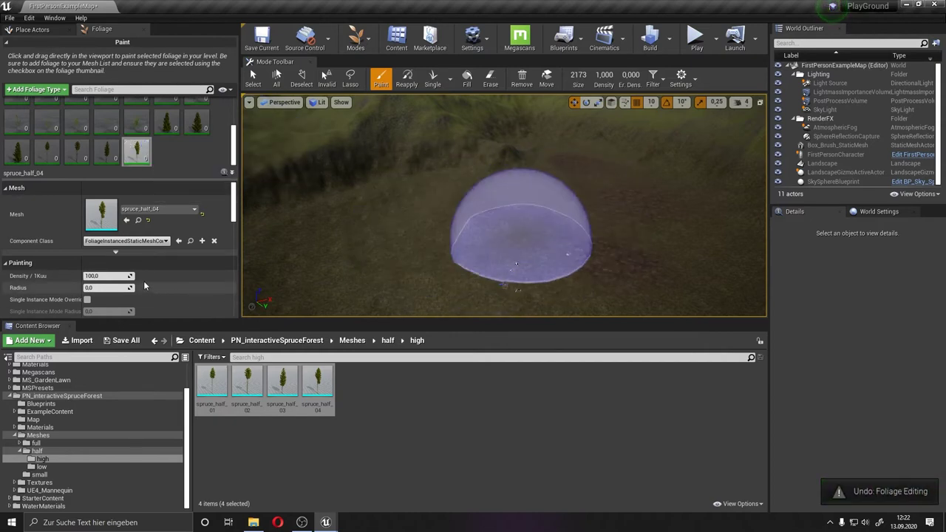
# Set Density / 1Kuu to 10.0, paint a test clump, and undo it
pyautogui.write('10')
pyautogui.press('Return')
pyautogui.click(500, 215)
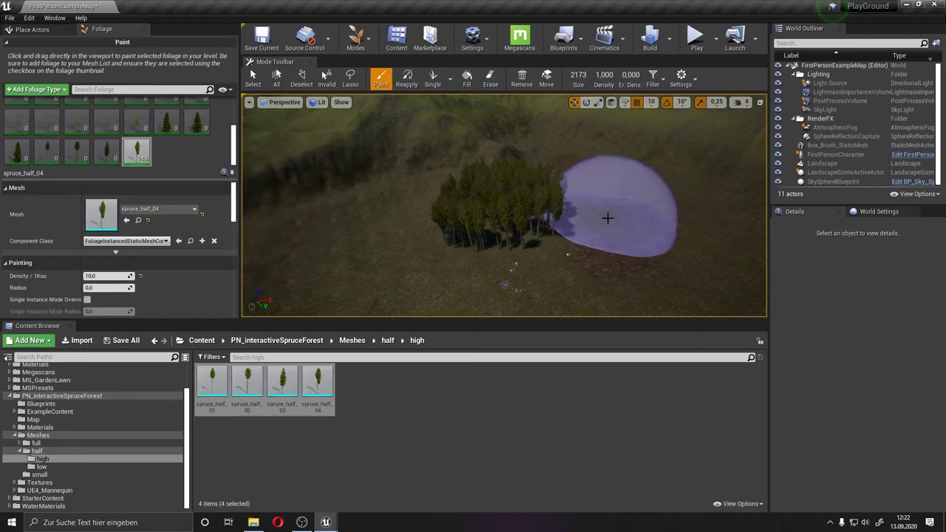
pyautogui.hotkey('ctrl', 'z')
# Set Radius to 500.0 and paint a sparser spruce clump, orbiting to inspect it
pyautogui.click(100, 288)
pyautogui.write('00')
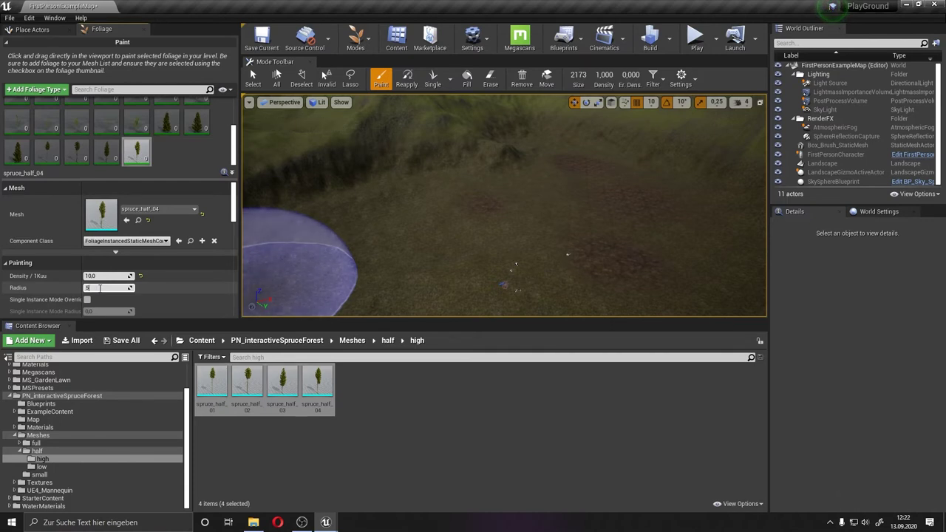
pyautogui.press('Return')
pyautogui.moveTo(545, 277); pyautogui.dragTo(674, 270)
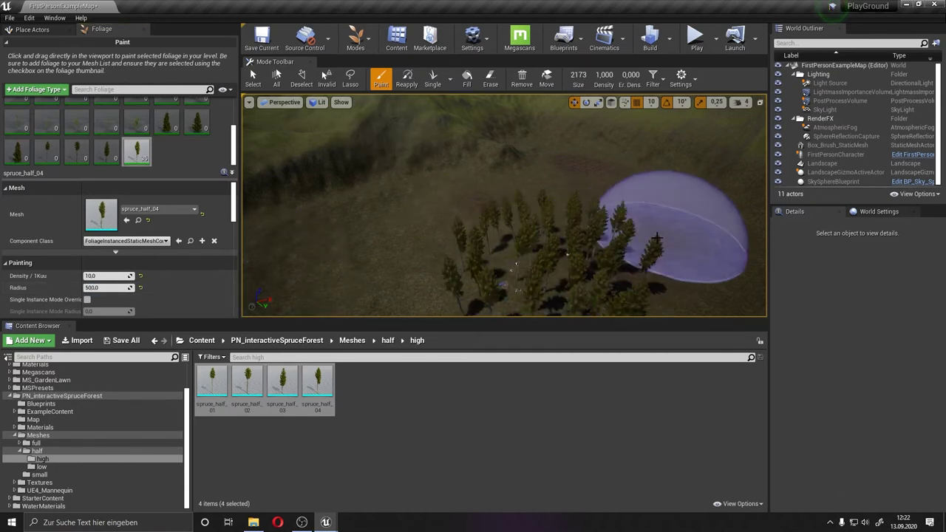
pyautogui.moveTo(443, 207); pyautogui.dragTo(443, 281, button='right')
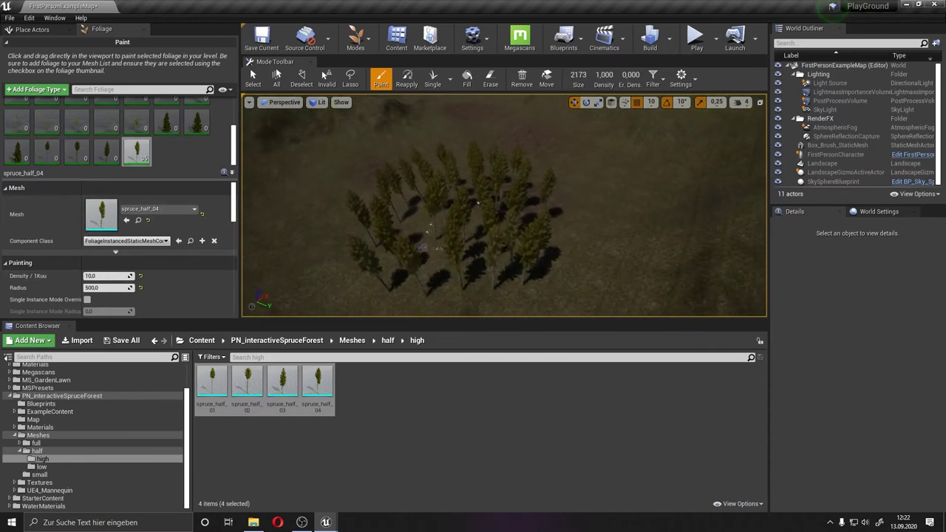
pyautogui.moveTo(439, 232); pyautogui.dragTo(280, 275, button='right')
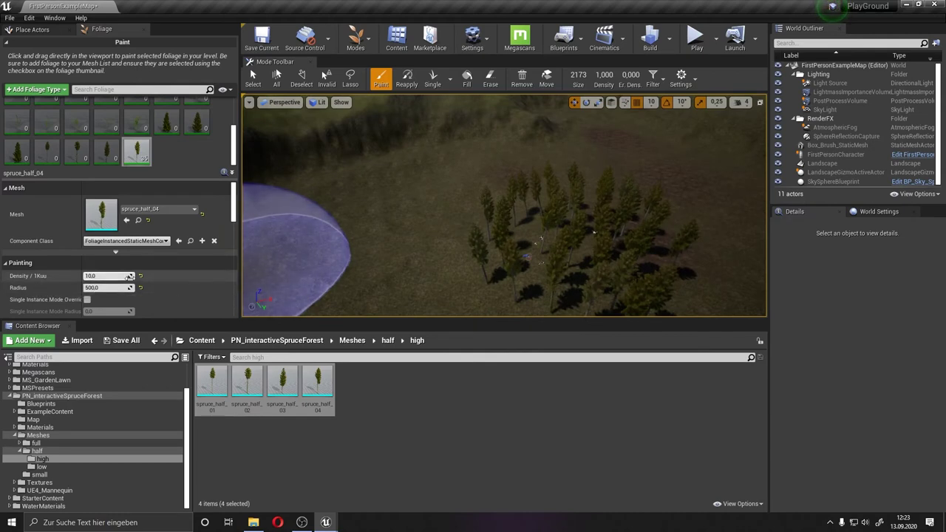
pyautogui.moveTo(612, 193); pyautogui.dragTo(614, 204, button='right')
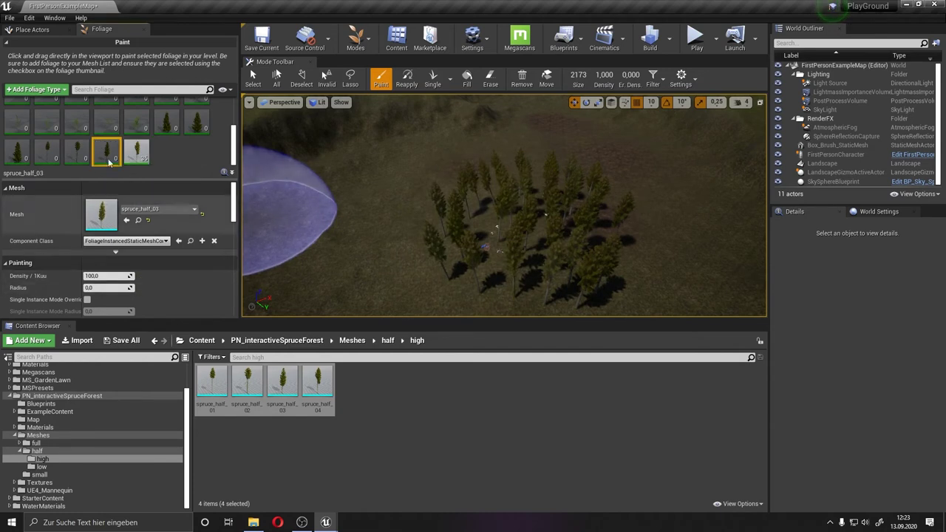
# Reselect spruce_half_04, paint more spruces beside the first clump, and fly into the forest
pyautogui.click(136, 152)
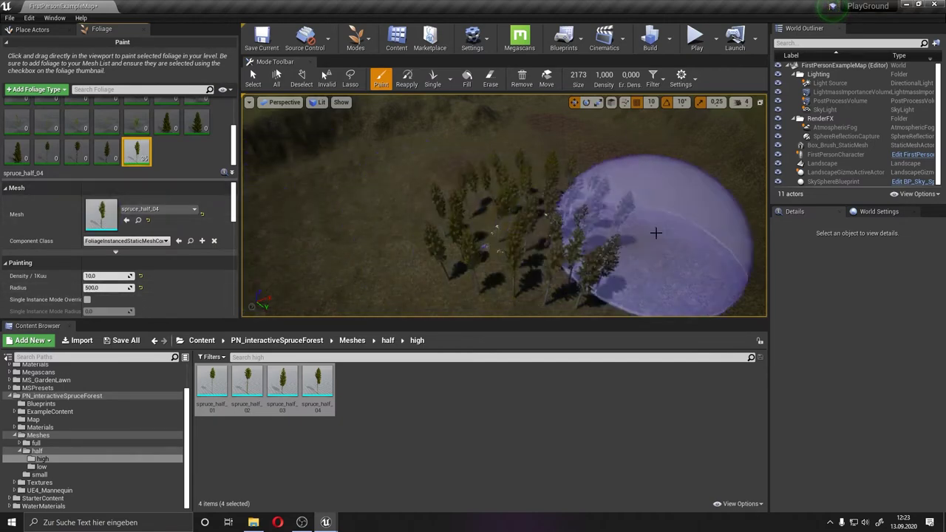
pyautogui.moveTo(380, 186)
pyautogui.mouseDown()
pyautogui.moveTo(382, 252)
pyautogui.moveTo(473, 188)
pyautogui.mouseUp()
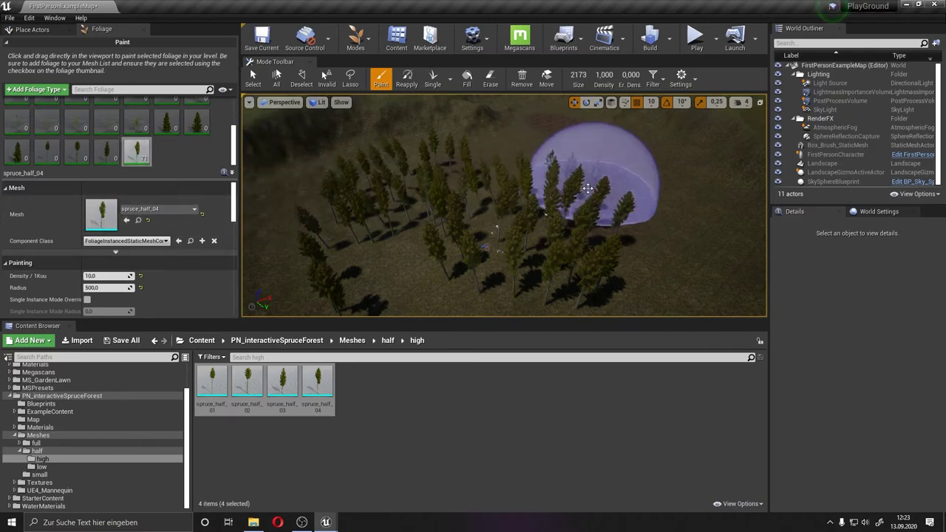
pyautogui.moveTo(523, 193); pyautogui.dragTo(344, 280, button='right')
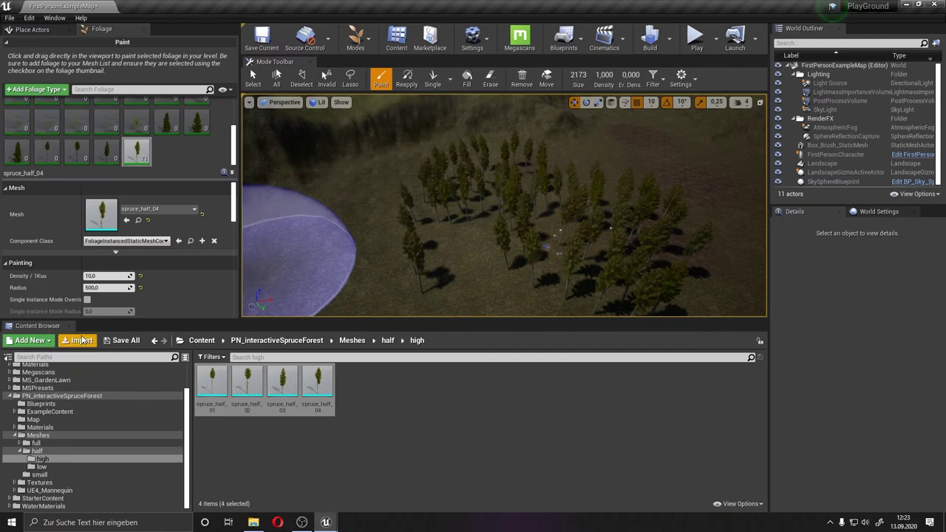
pyautogui.scroll(-3, 124, 308)
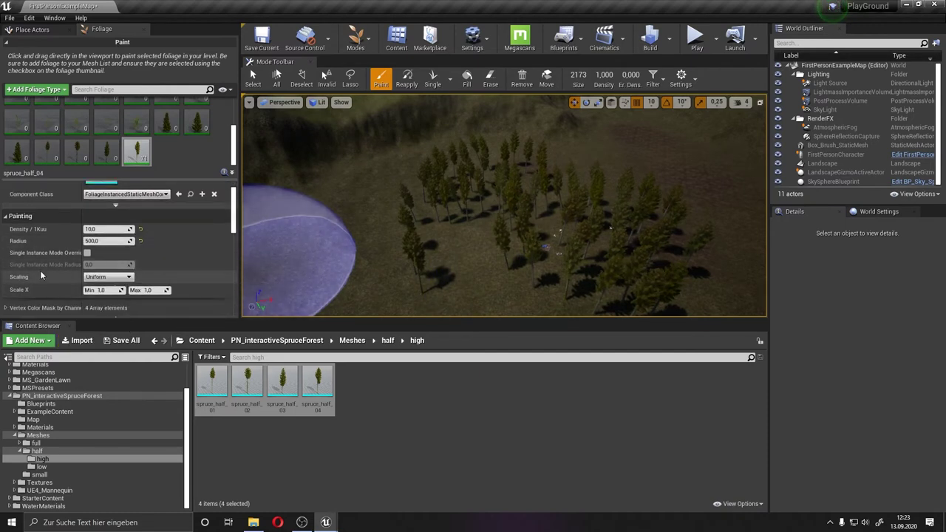
pyautogui.moveTo(411, 264); pyautogui.dragTo(443, 251, button='right')
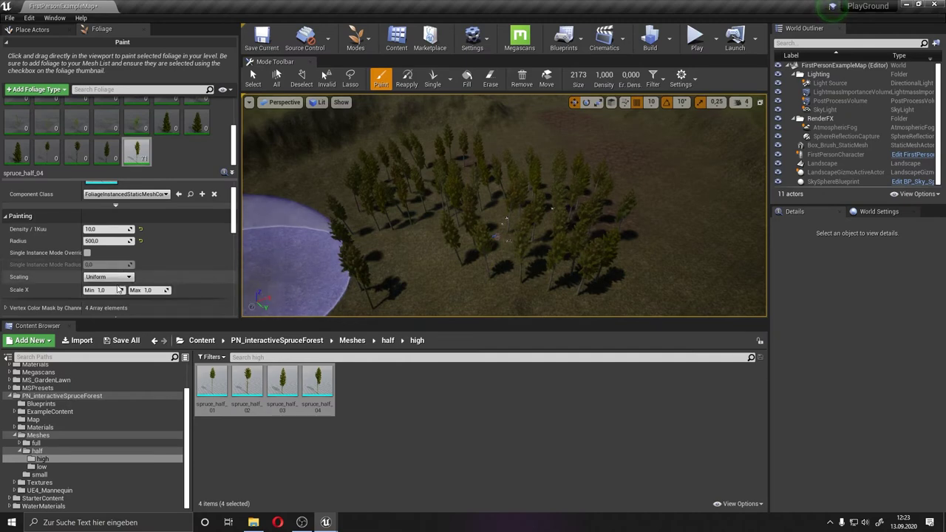
pyautogui.moveTo(453, 222); pyautogui.dragTo(458, 133, button='right')
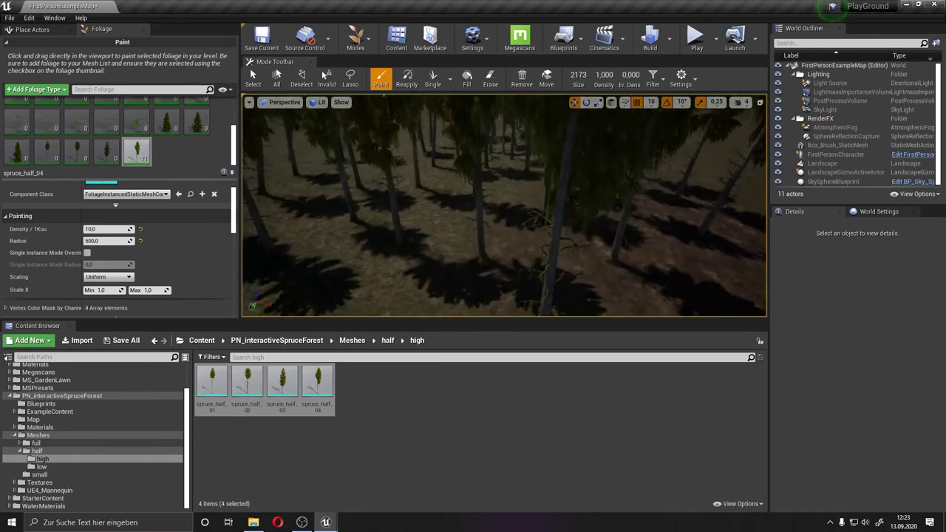
pyautogui.moveTo(459, 133)
pyautogui.mouseDown(button='right')
pyautogui.moveTo(368, 232)
pyautogui.moveTo(424, 251)
pyautogui.moveTo(535, 198)
pyautogui.mouseUp(button='right')
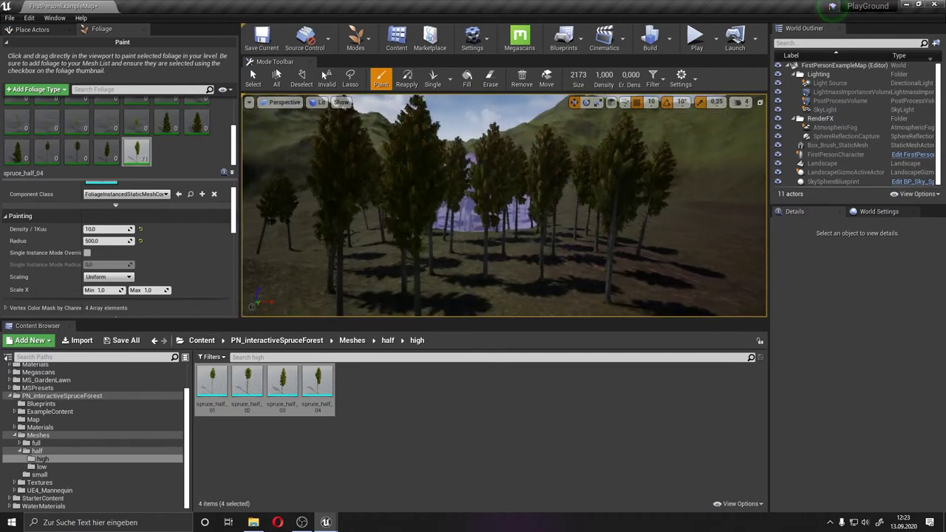
pyautogui.moveTo(534, 198); pyautogui.dragTo(392, 187, button='right')
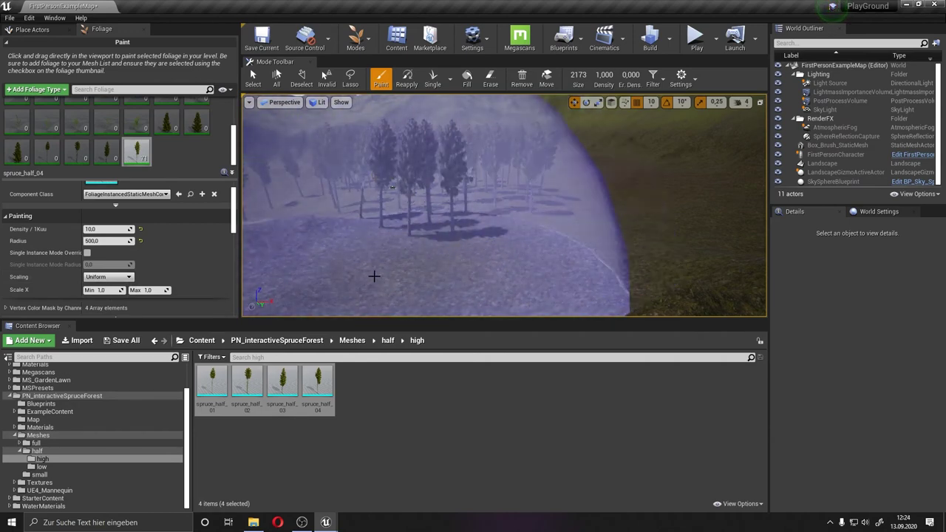
# Keep Uniform scaling with Scale X ranging 0.9 to 1.2, then fly into the spruce trees
pyautogui.click(116, 277)
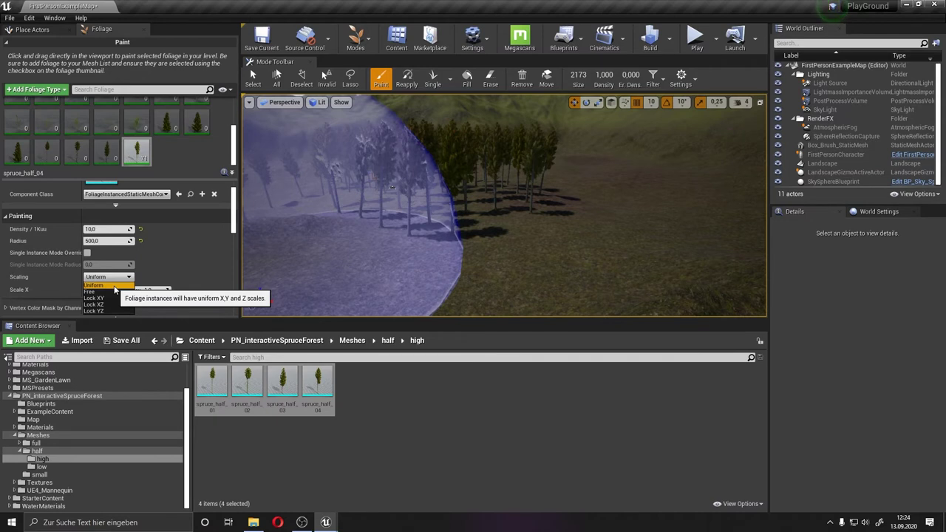
pyautogui.click(113, 286)
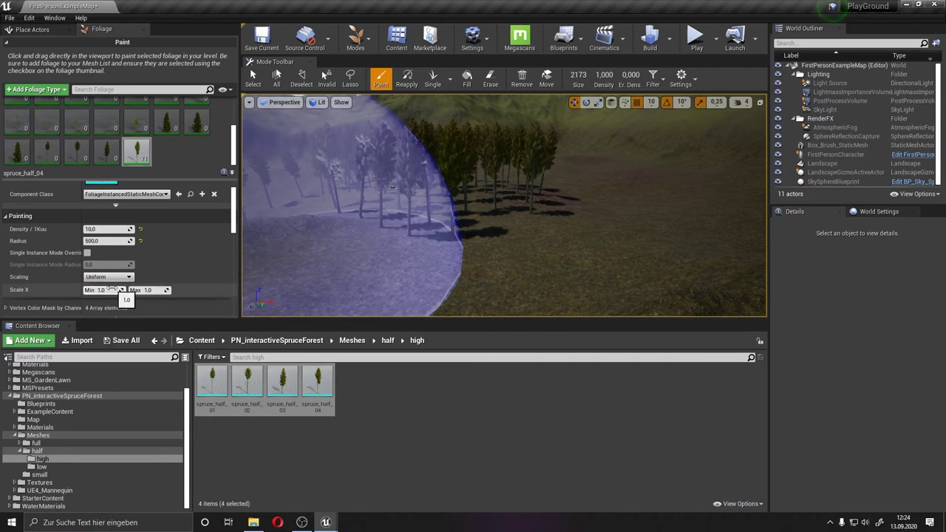
pyautogui.click(105, 289)
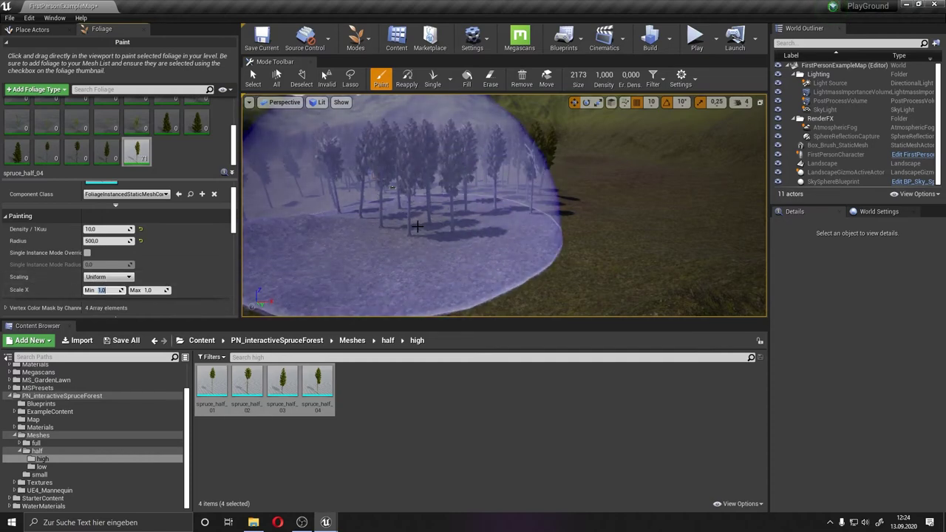
pyautogui.write('0.8')
pyautogui.click(148, 290)
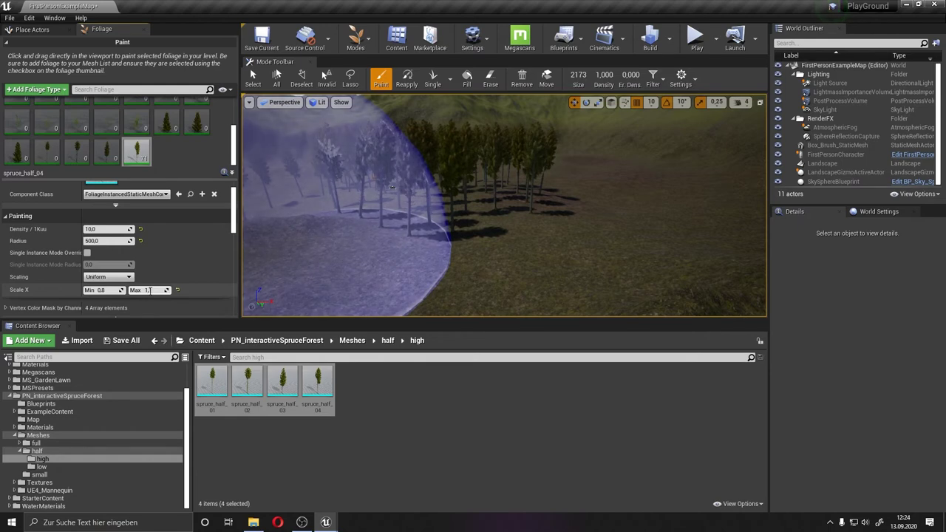
pyautogui.click(107, 291)
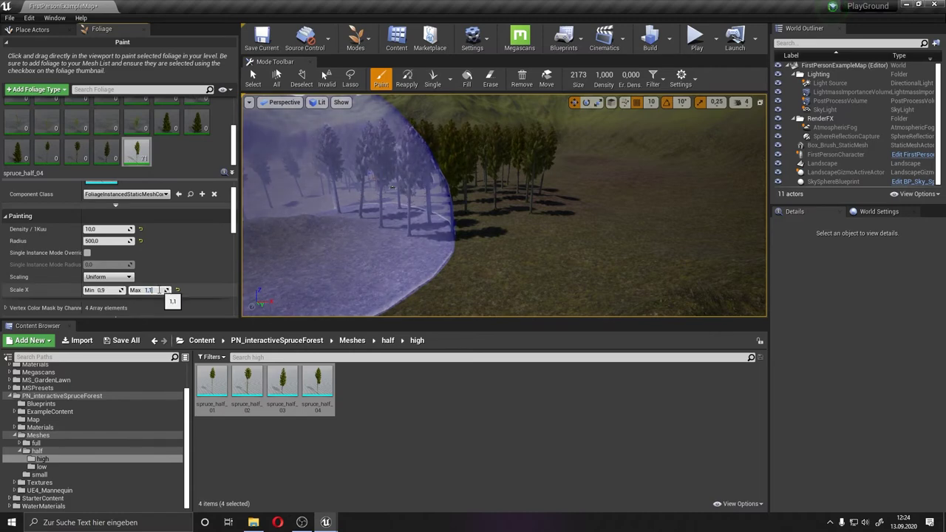
pyautogui.moveTo(159, 291); pyautogui.dragTo(159, 290)
pyautogui.moveTo(503, 207); pyautogui.dragTo(562, 222, button='right')
pyautogui.moveTo(405, 196)
pyautogui.mouseDown(button='right')
pyautogui.moveTo(405, 178)
pyautogui.moveTo(405, 207)
pyautogui.moveTo(405, 174)
pyautogui.moveTo(405, 204)
pyautogui.moveTo(486, 218)
pyautogui.moveTo(486, 185)
pyautogui.mouseUp(button='right')
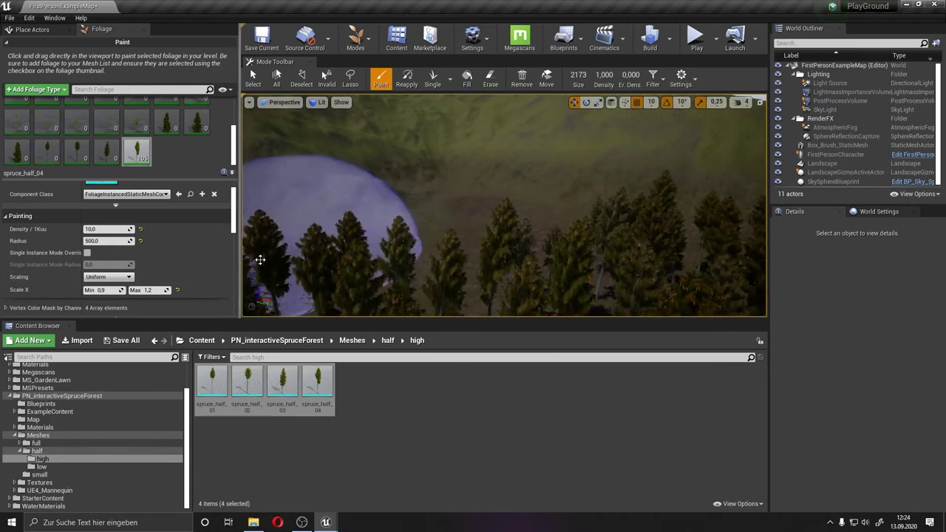
# Paint more spruce_half_04 trees along the slope and move closer to the leaning spruces
pyautogui.moveTo(232, 222); pyautogui.dragTo(238, 241)
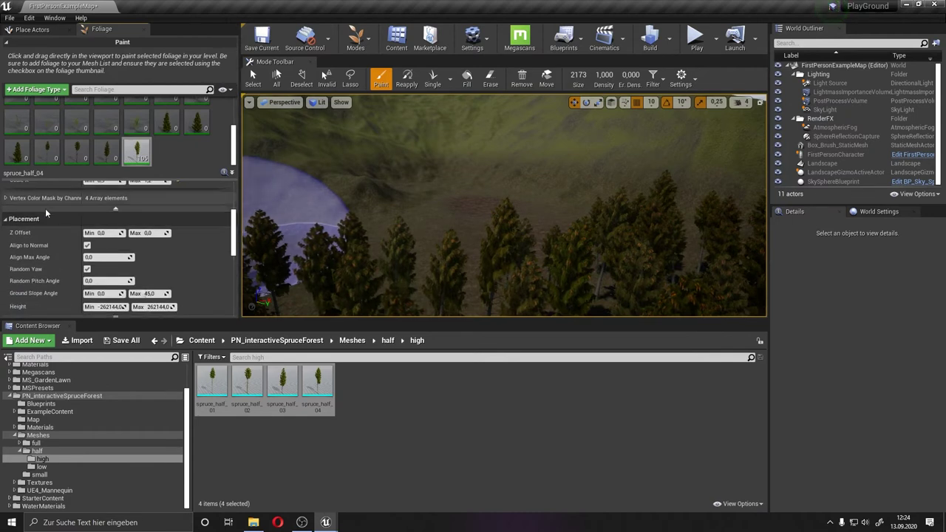
pyautogui.moveTo(233, 225); pyautogui.dragTo(233, 235)
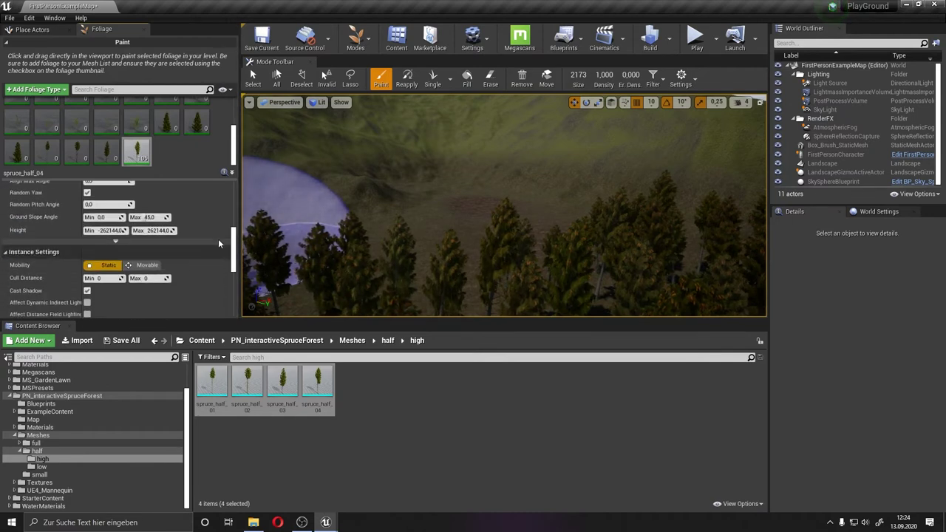
pyautogui.scroll(2, 233, 235)
pyautogui.moveTo(296, 222)
pyautogui.mouseDown(button='right')
pyautogui.moveTo(342, 251)
pyautogui.moveTo(374, 213)
pyautogui.moveTo(470, 246)
pyautogui.moveTo(481, 266)
pyautogui.mouseUp(button='right')
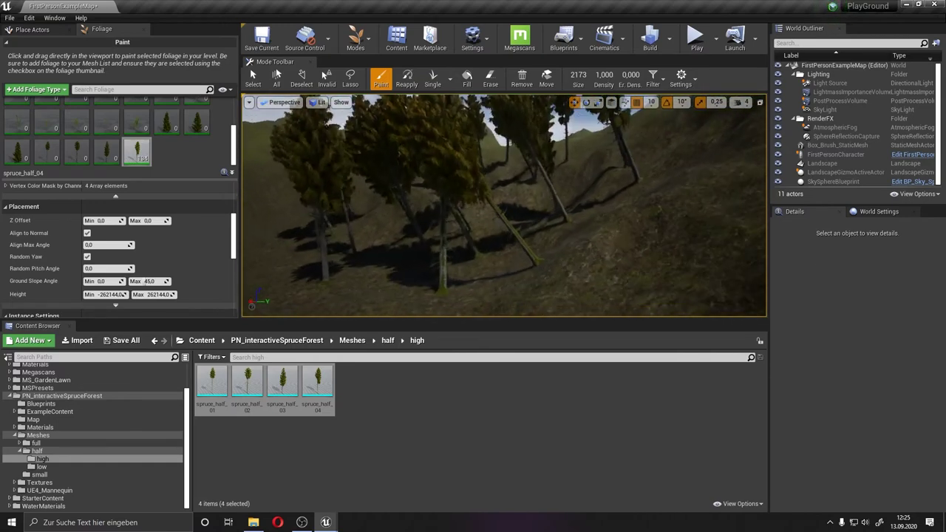
pyautogui.moveTo(481, 266); pyautogui.dragTo(568, 271, button='right')
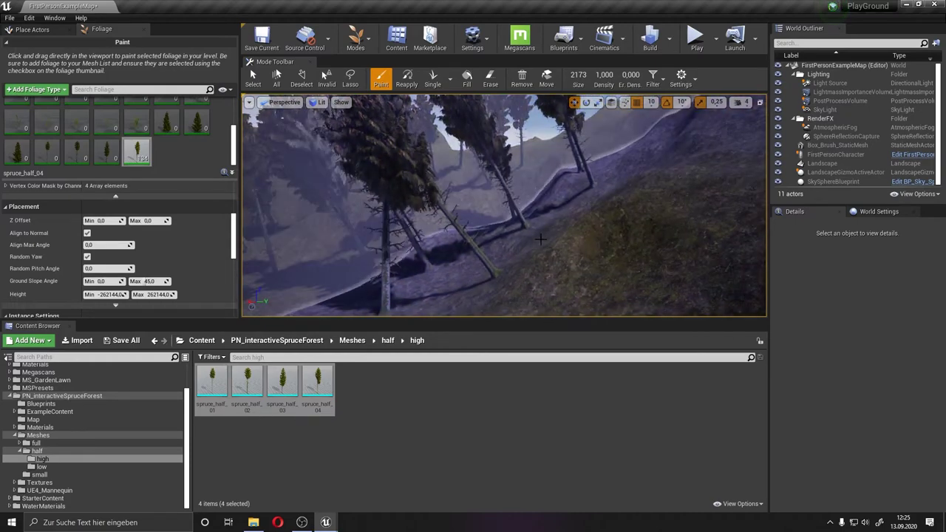
# Turn off Align to Normal for spruces and set Random Pitch Angle to 20
pyautogui.click(87, 233)
pyautogui.moveTo(540, 232)
pyautogui.mouseDown(button='right')
pyautogui.moveTo(541, 222)
pyautogui.moveTo(558, 234)
pyautogui.mouseUp(button='right')
pyautogui.write('20')
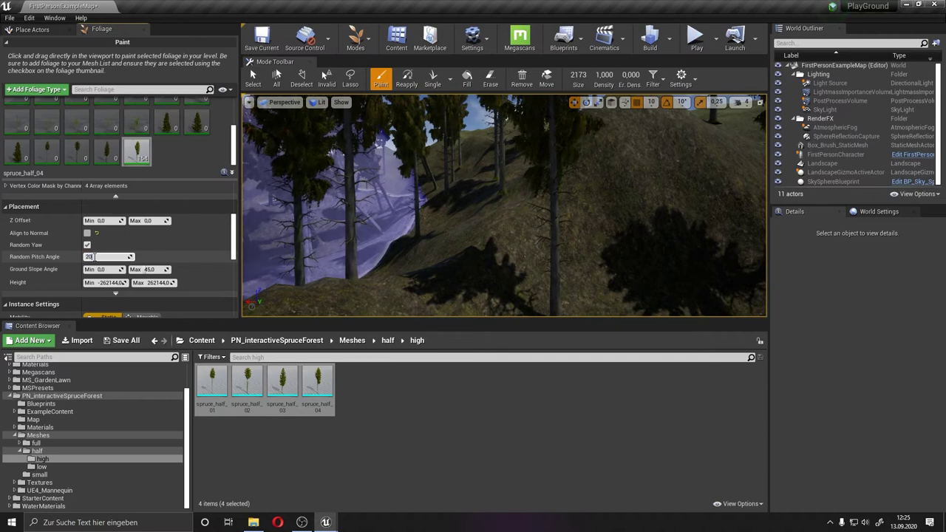
pyautogui.press('Return')
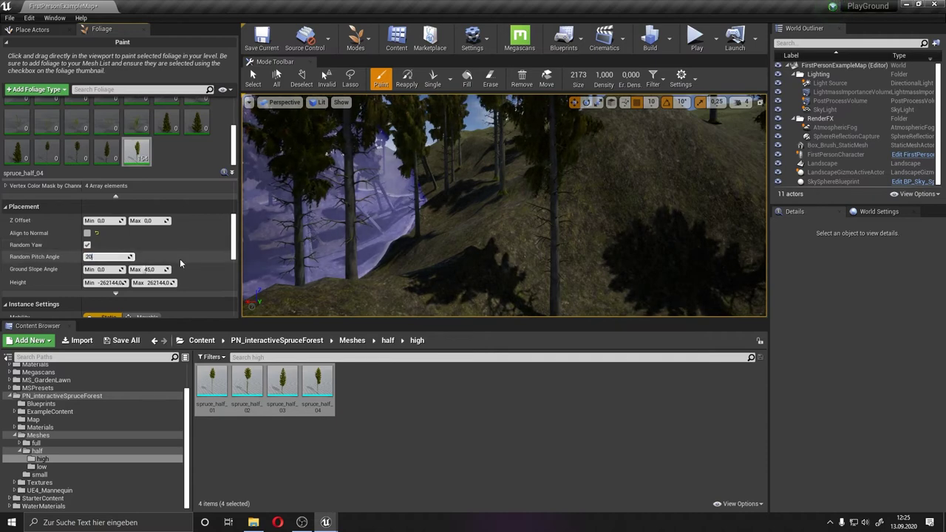
# Test-paint two batches of tilted spruces on a bare hillside, undoing each batch
pyautogui.moveTo(443, 222); pyautogui.dragTo(443, 221, button='right')
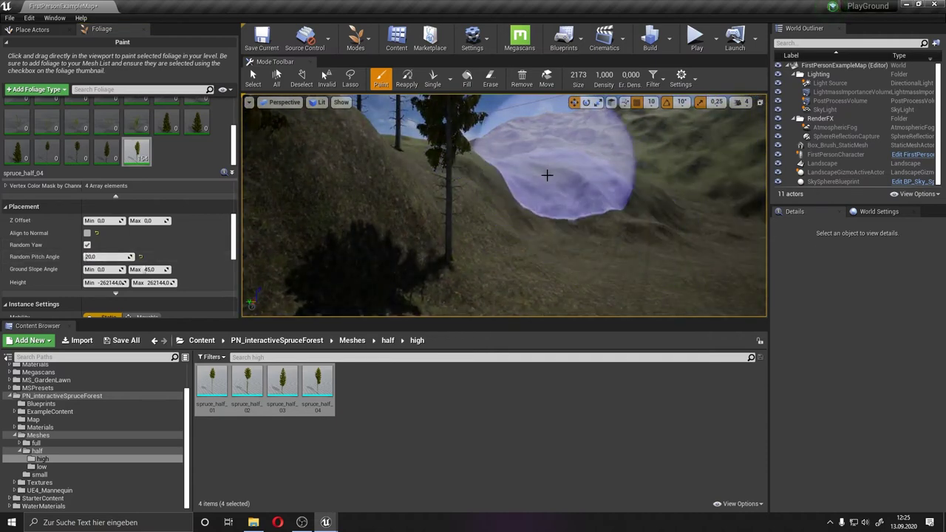
pyautogui.moveTo(549, 169); pyautogui.dragTo(559, 254)
pyautogui.moveTo(560, 253); pyautogui.dragTo(517, 222, button='right')
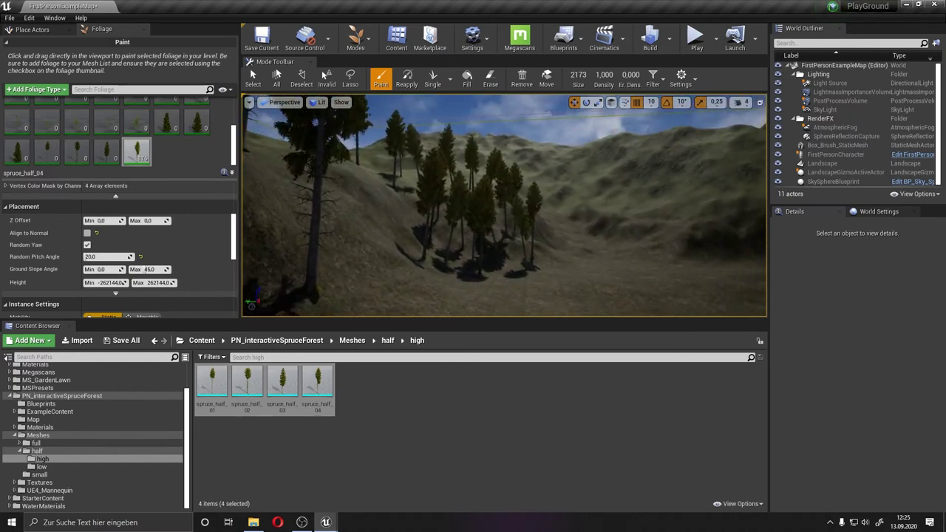
pyautogui.moveTo(533, 259); pyautogui.dragTo(532, 259, button='right')
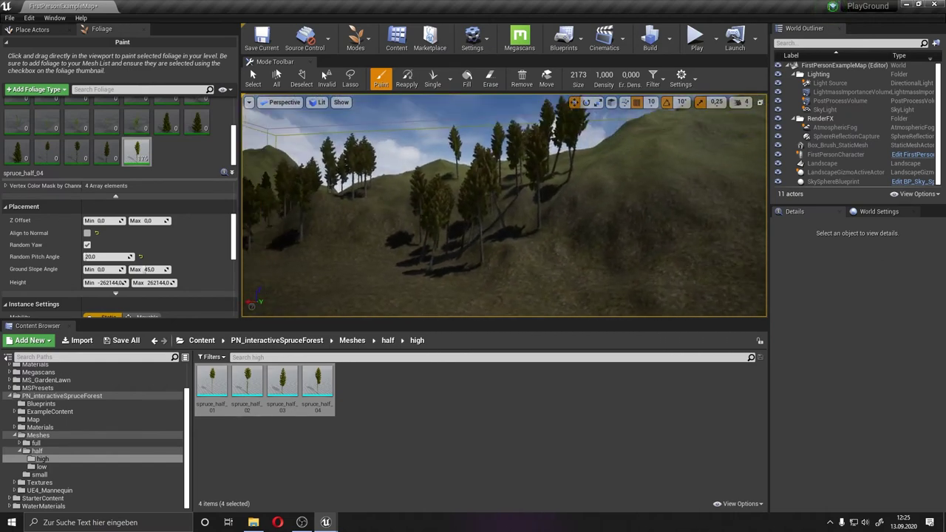
pyautogui.hotkey('ctrl', 'z')
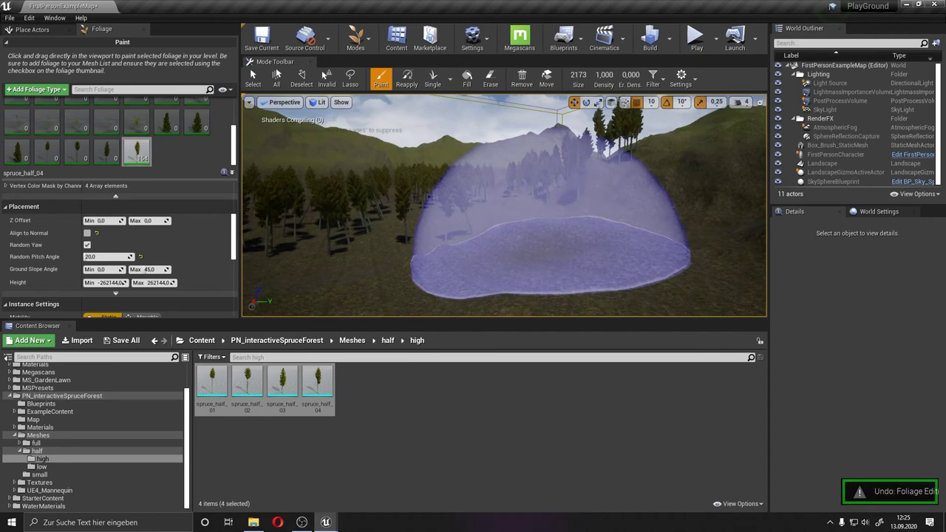
pyautogui.moveTo(533, 259); pyautogui.dragTo(540, 254, button='right')
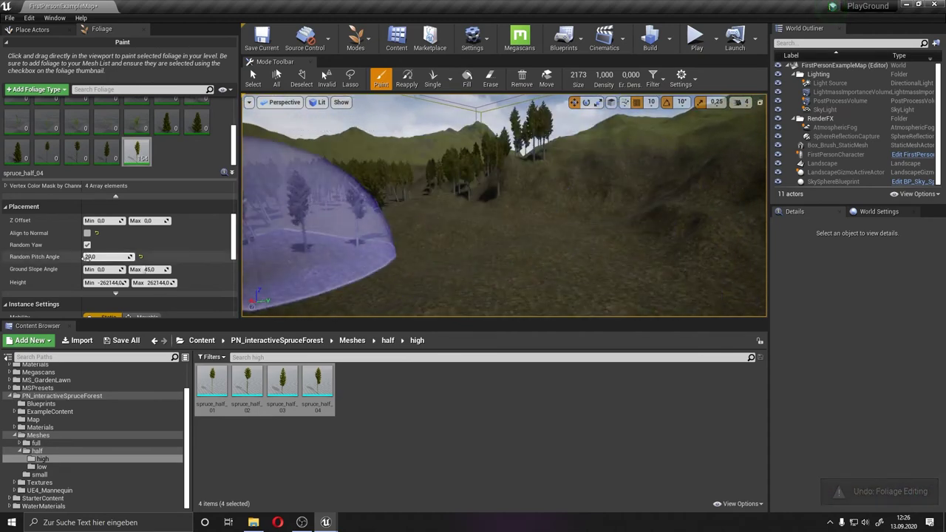
pyautogui.moveTo(517, 266); pyautogui.dragTo(594, 266)
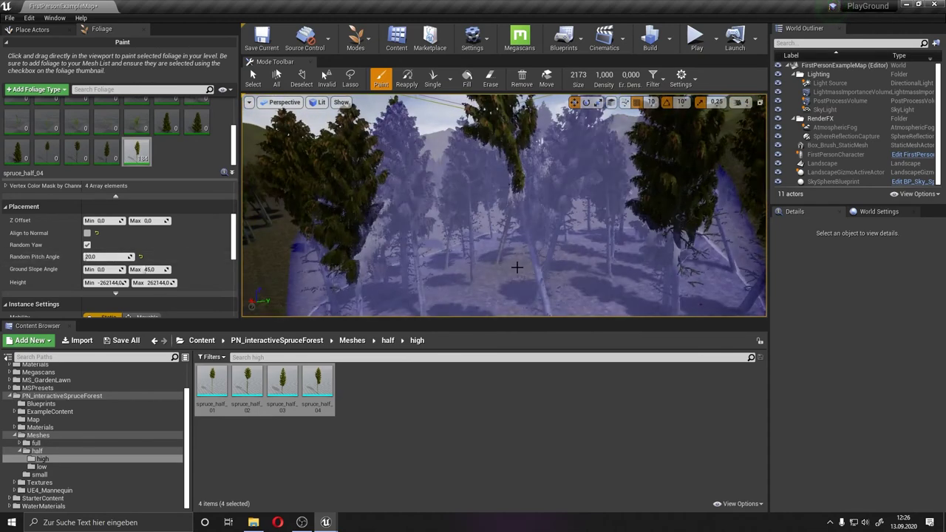
pyautogui.moveTo(593, 266)
pyautogui.mouseDown(button='right')
pyautogui.moveTo(458, 192)
pyautogui.moveTo(423, 252)
pyautogui.mouseUp(button='right')
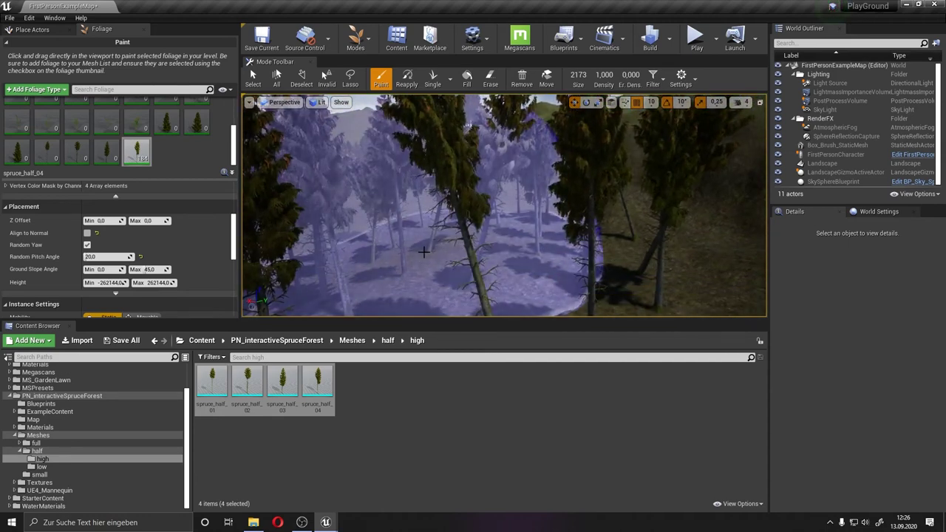
pyautogui.hotkey('ctrl', 'z')
# Lower Random Pitch Angle to 5 and paint a fresh cluster of straighter spruces
pyautogui.click(94, 257)
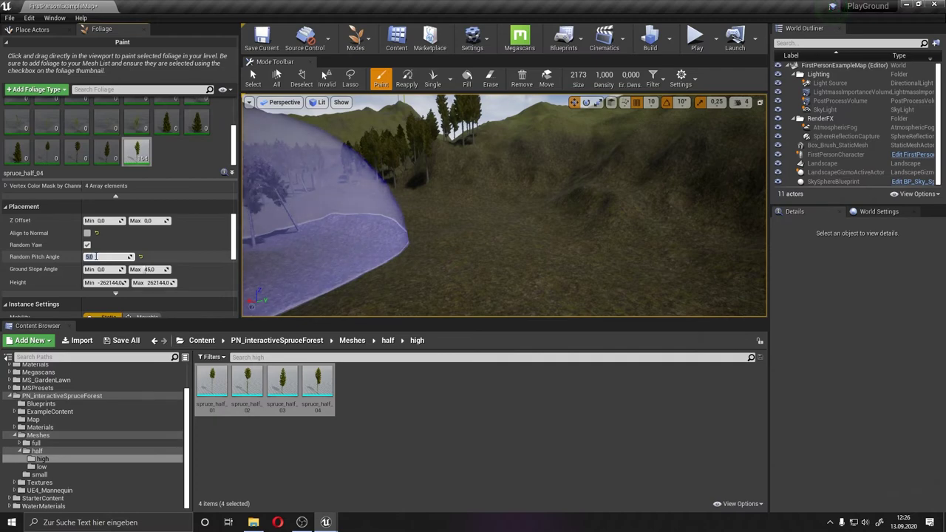
pyautogui.moveTo(382, 210); pyautogui.dragTo(340, 221)
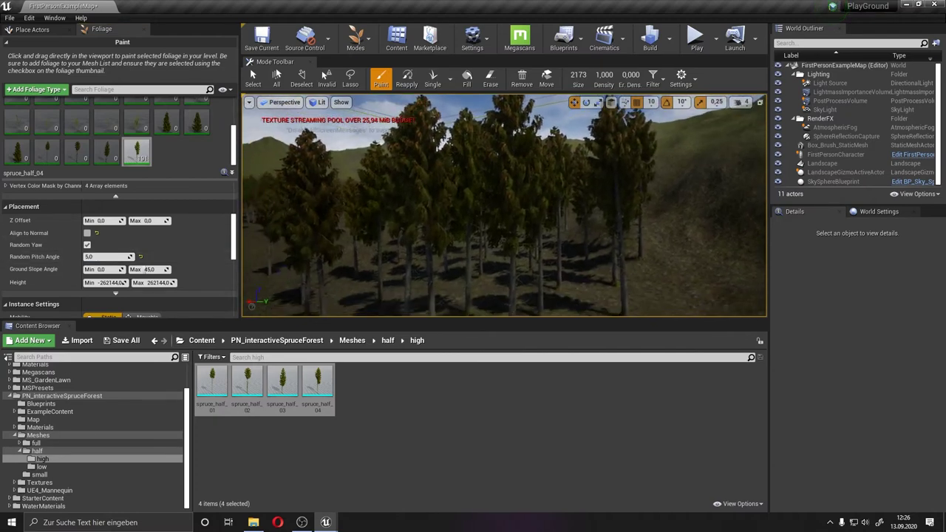
pyautogui.moveTo(340, 221); pyautogui.dragTo(318, 244, button='right')
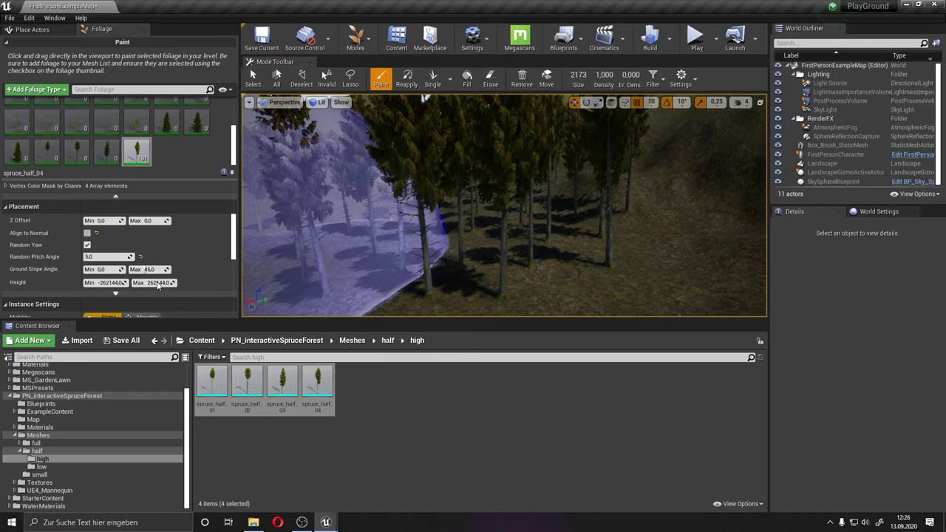
pyautogui.moveTo(518, 271); pyautogui.dragTo(517, 271, button='right')
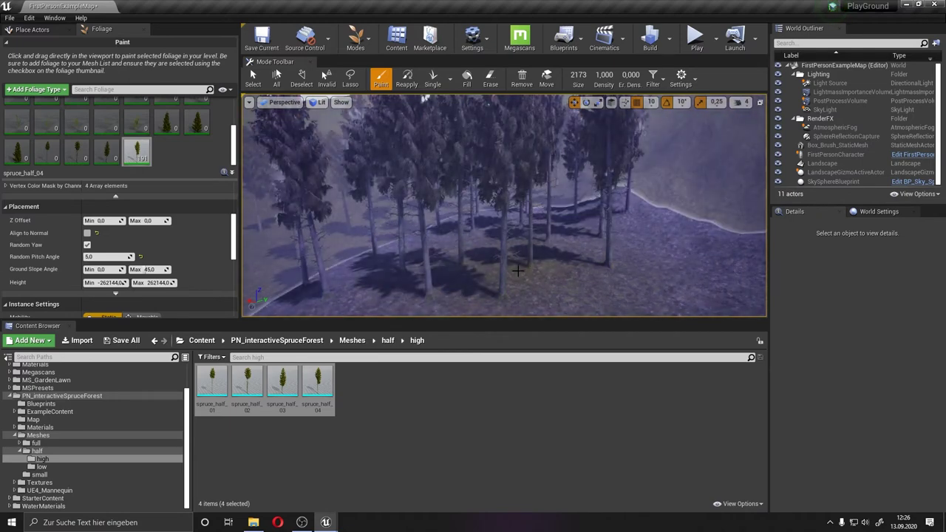
pyautogui.moveTo(517, 271); pyautogui.dragTo(358, 273, button='right')
pyautogui.scroll(-1, 195, 248)
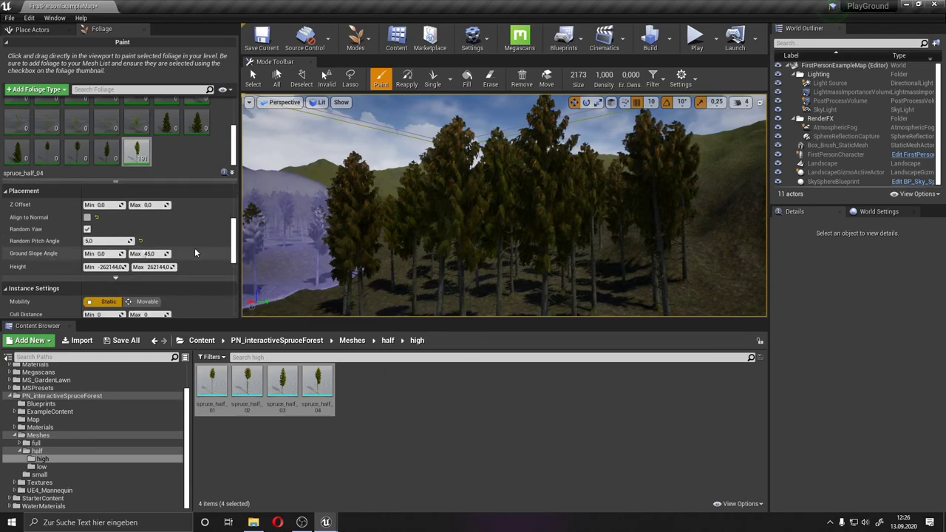
# Set Placement Height Max to 1000 and paint spruces along the lower slopes
pyautogui.moveTo(425, 235); pyautogui.dragTo(425, 234, button='right')
pyautogui.moveTo(490, 228); pyautogui.dragTo(490, 229, button='right')
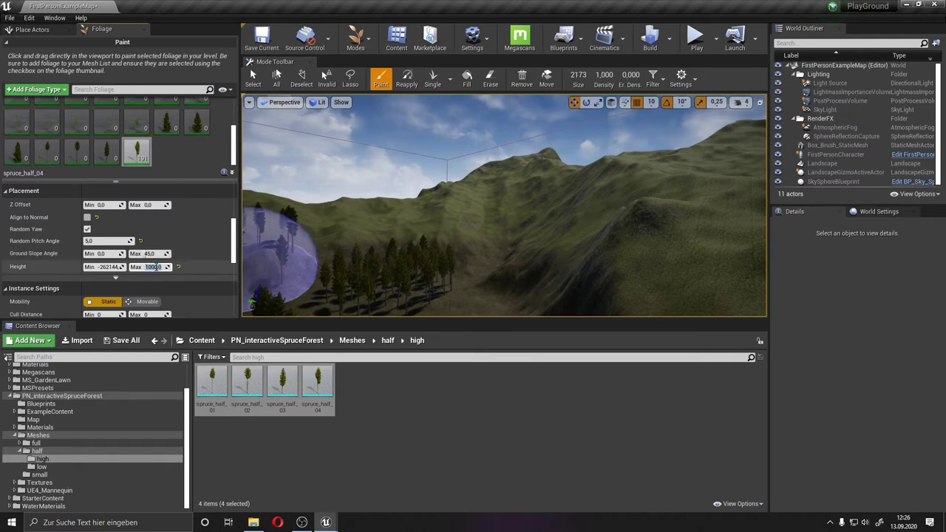
pyautogui.moveTo(414, 167); pyautogui.dragTo(439, 286, button='right')
pyautogui.moveTo(439, 286); pyautogui.dragTo(707, 154)
# Paint more spruces across the hillside, bringing spruce_half_04 to about 200 instances
pyautogui.moveTo(707, 155); pyautogui.dragTo(687, 89, button='right')
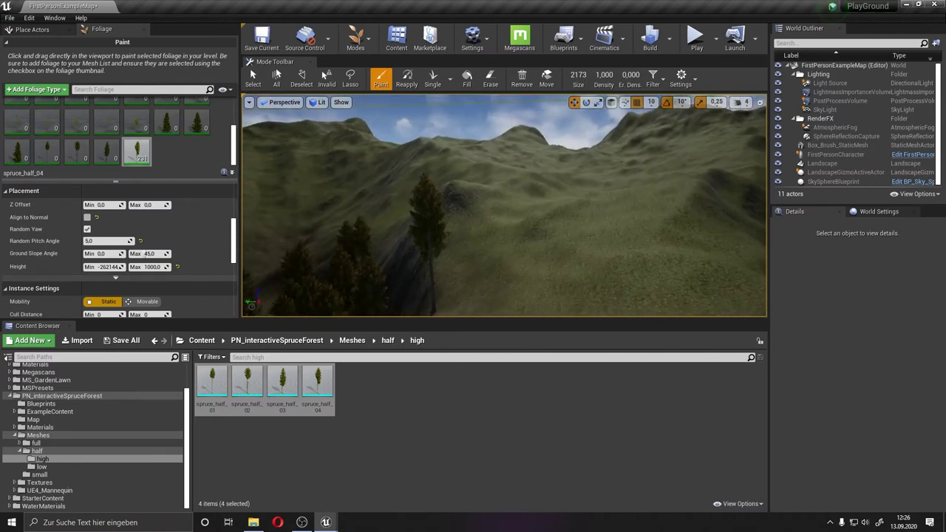
pyautogui.moveTo(581, 148); pyautogui.dragTo(575, 154, button='right')
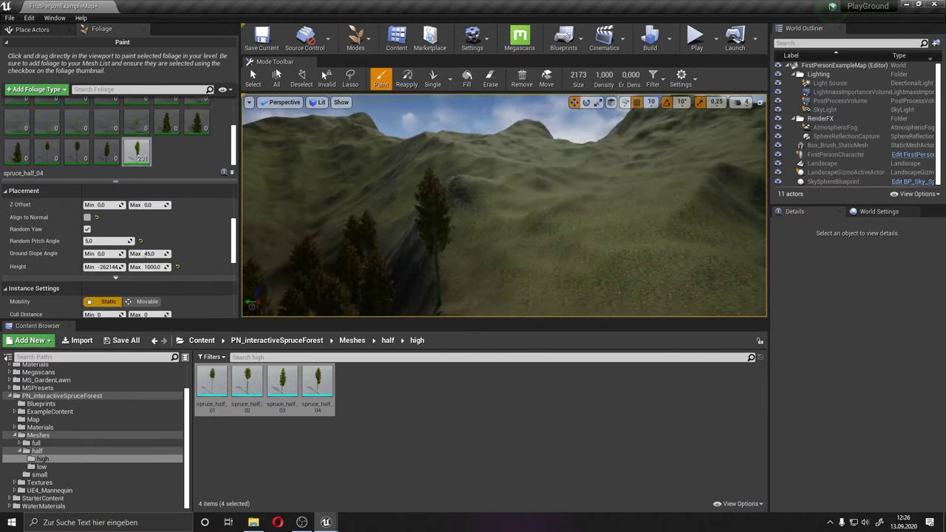
pyautogui.moveTo(300, 170); pyautogui.dragTo(310, 221, button='right')
pyautogui.moveTo(378, 245); pyautogui.dragTo(392, 229, button='right')
pyautogui.moveTo(377, 245); pyautogui.dragTo(357, 226)
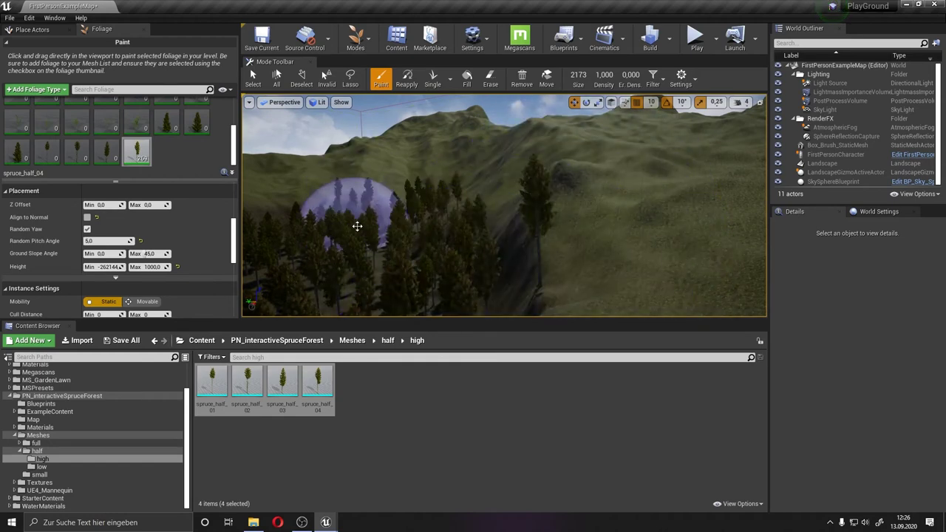
pyautogui.moveTo(357, 225); pyautogui.dragTo(252, 227, button='right')
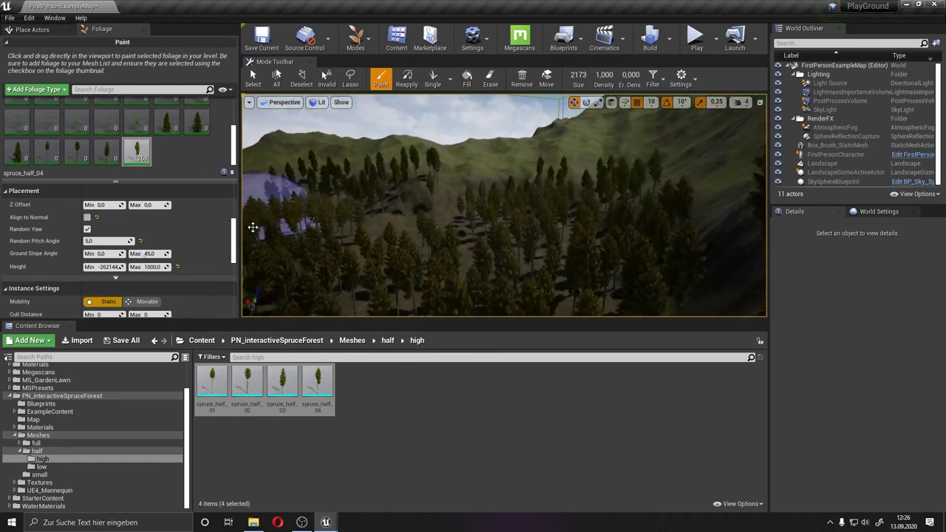
pyautogui.scroll(-2, 192, 252)
pyautogui.moveTo(331, 211)
pyautogui.mouseDown(button='right')
pyautogui.moveTo(414, 190)
pyautogui.moveTo(399, 225)
pyautogui.mouseUp(button='right')
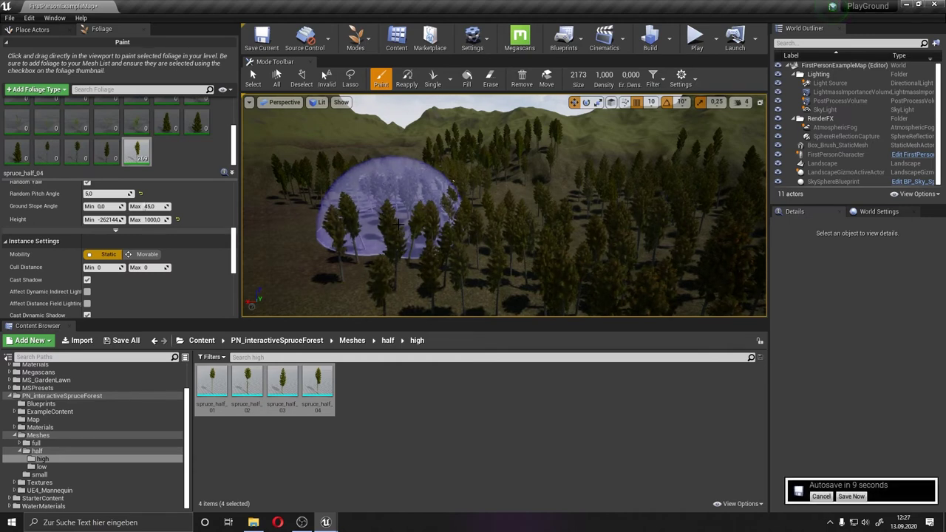
# Set spruce_half_04 Mobility to Movable, then fly around to inspect the forest
pyautogui.moveTo(507, 219)
pyautogui.mouseDown(button='right')
pyautogui.moveTo(458, 200)
pyautogui.moveTo(481, 221)
pyautogui.mouseUp(button='right')
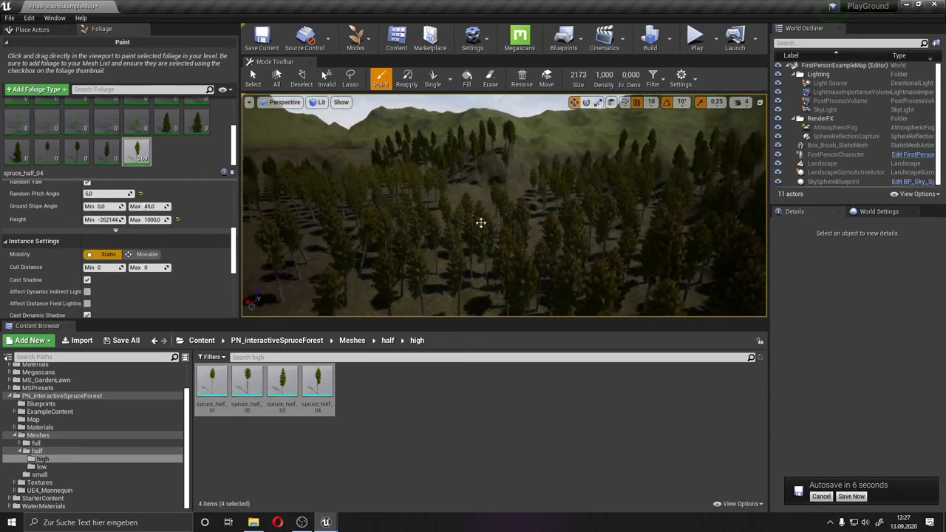
pyautogui.click(147, 254)
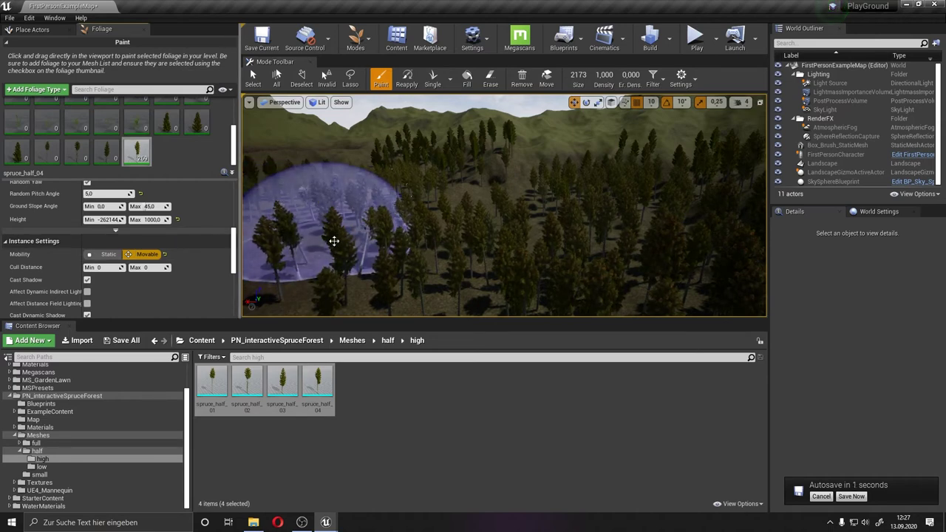
pyautogui.moveTo(443, 207); pyautogui.dragTo(312, 215, button='right')
pyautogui.moveTo(400, 203); pyautogui.dragTo(400, 203, button='right')
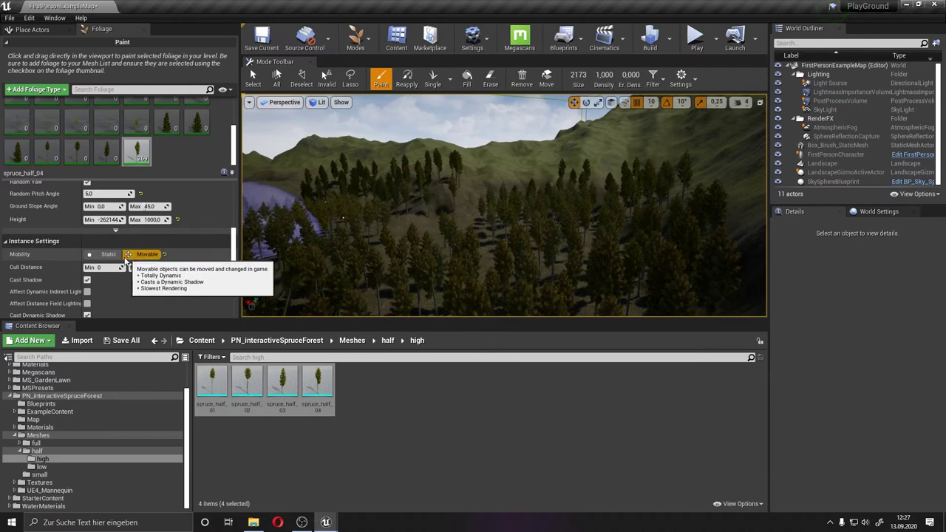
pyautogui.moveTo(414, 214); pyautogui.dragTo(414, 214, button='right')
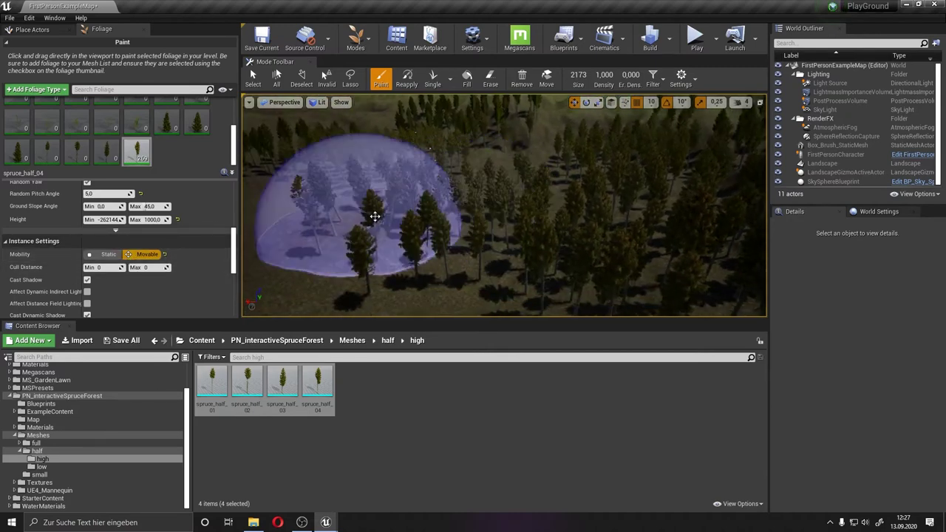
pyautogui.moveTo(436, 245); pyautogui.dragTo(437, 245, button='right')
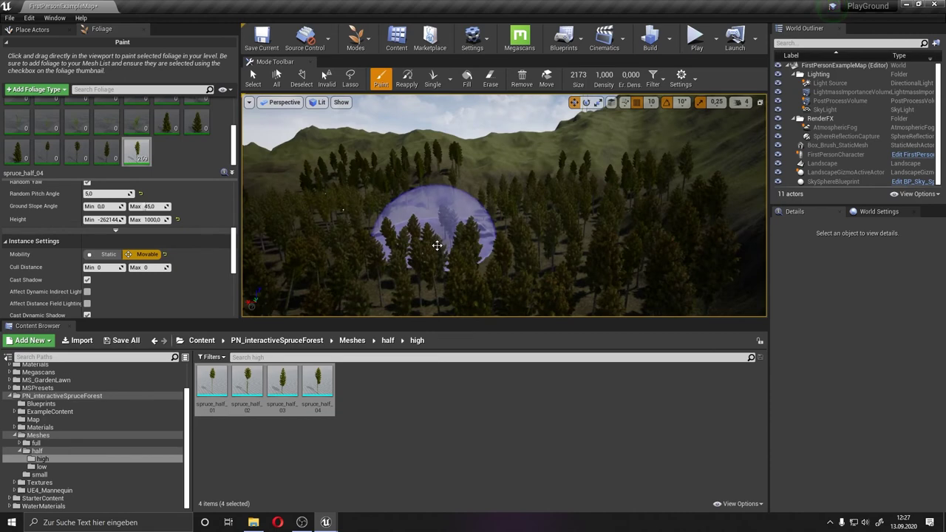
pyautogui.moveTo(338, 238); pyautogui.dragTo(250, 261, button='right')
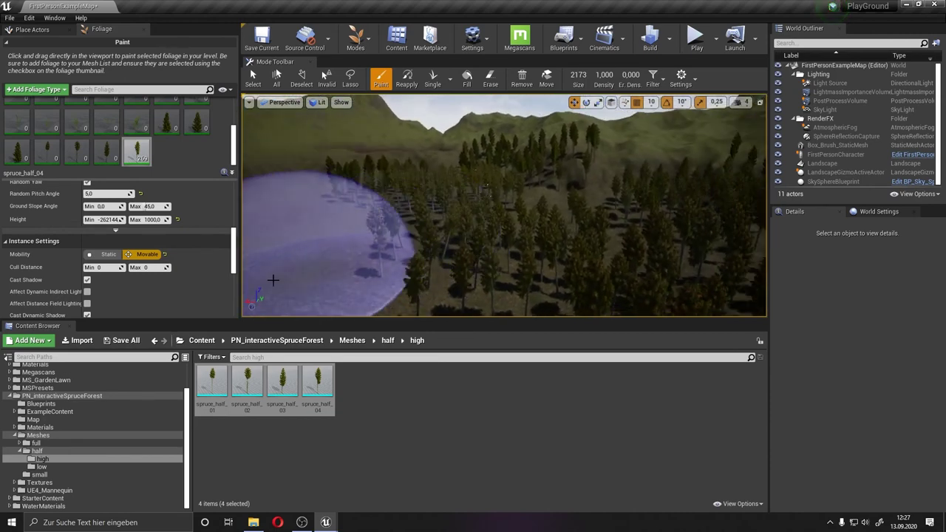
pyautogui.scroll(-3, 221, 270)
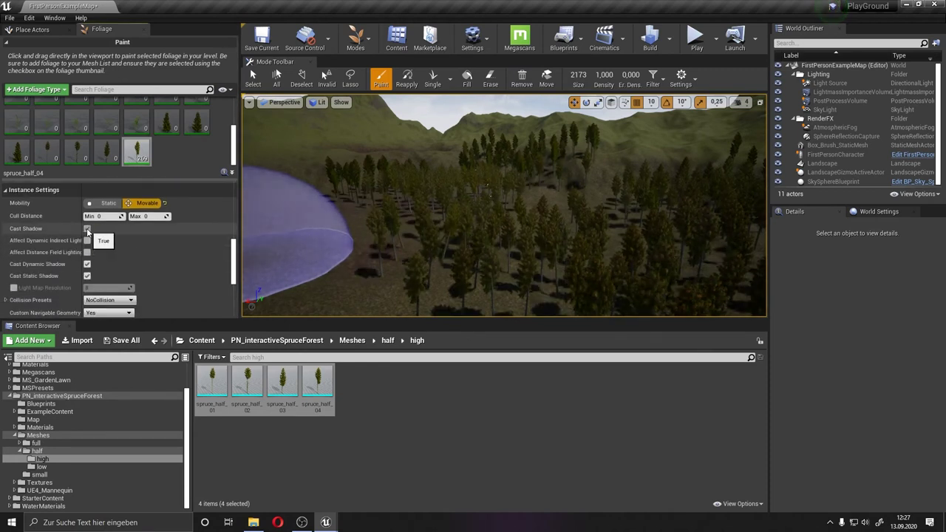
pyautogui.click(88, 276)
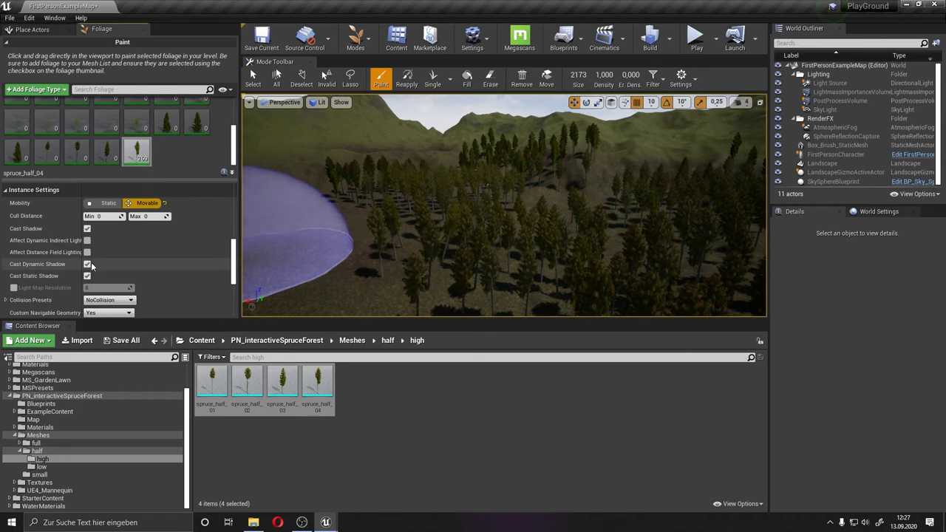
pyautogui.click(87, 264)
pyautogui.click(88, 264)
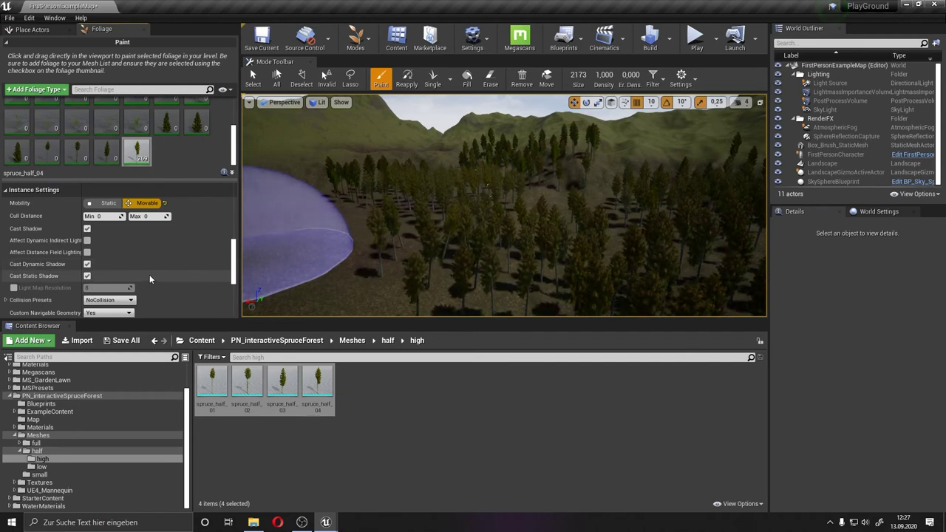
pyautogui.moveTo(150, 275); pyautogui.dragTo(150, 207, button='right')
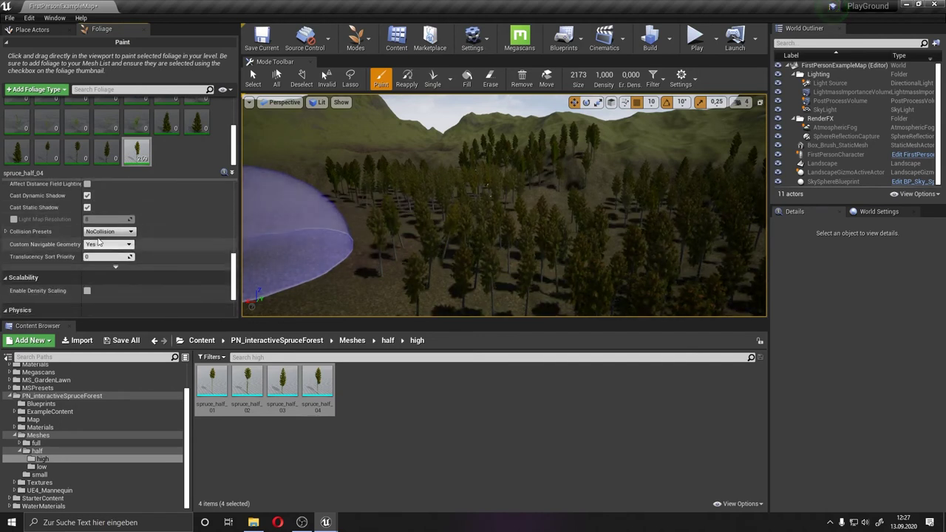
pyautogui.scroll(-3, 135, 259)
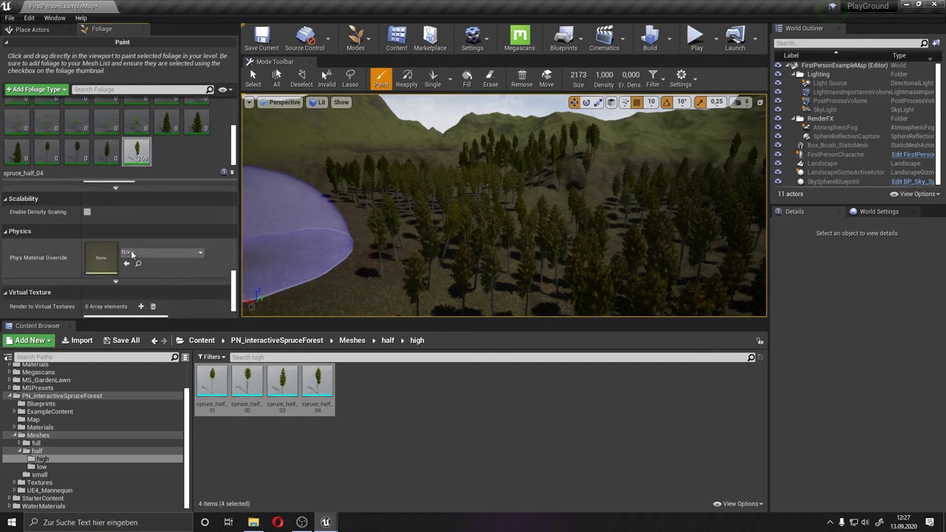
pyautogui.scroll(1, 136, 259)
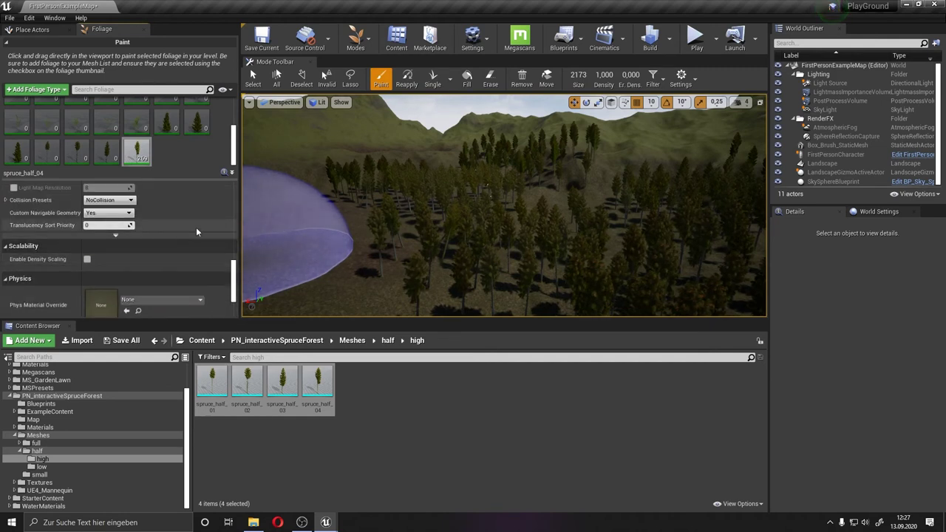
pyautogui.moveTo(232, 288); pyautogui.dragTo(232, 200)
pyautogui.moveTo(480, 192)
pyautogui.mouseDown(button='right')
pyautogui.moveTo(443, 207)
pyautogui.moveTo(444, 185)
pyautogui.moveTo(345, 212)
pyautogui.moveTo(298, 143)
pyautogui.mouseUp(button='right')
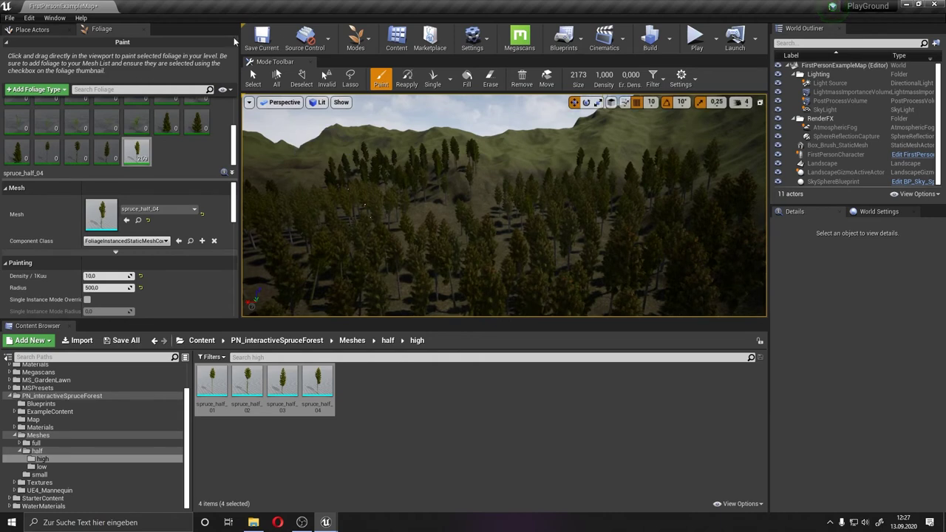
pyautogui.moveTo(405, 148); pyautogui.dragTo(486, 192, button='right')
# Select and move individual spruces, toggling between selecting all and no foliage instances
pyautogui.click(254, 78)
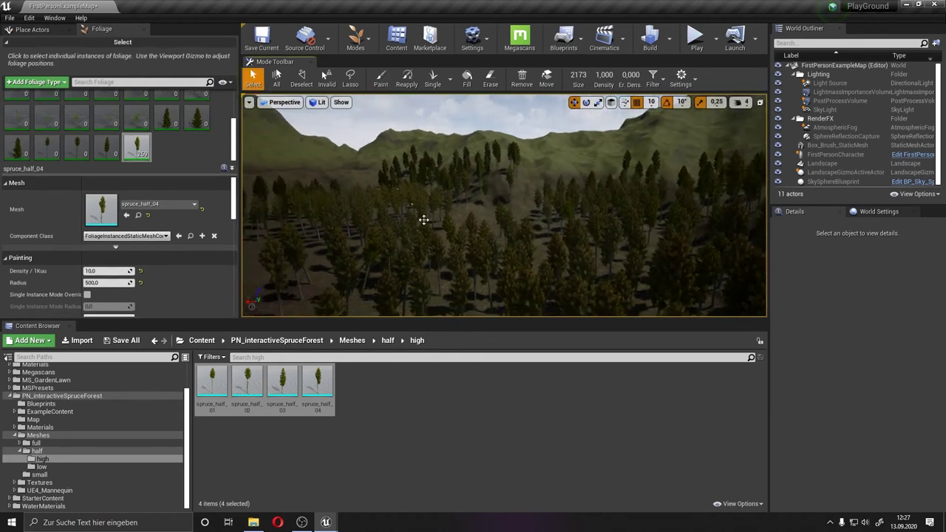
pyautogui.click(375, 242)
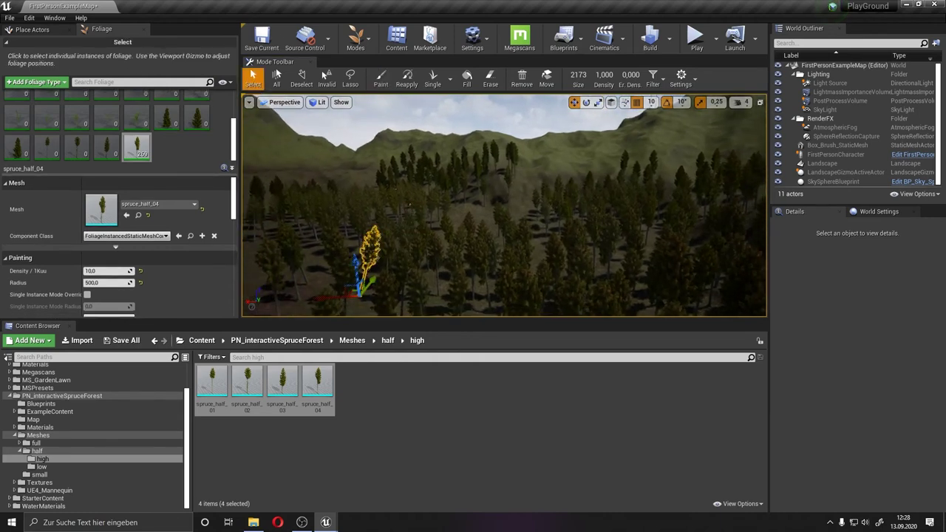
pyautogui.moveTo(390, 247); pyautogui.dragTo(428, 197)
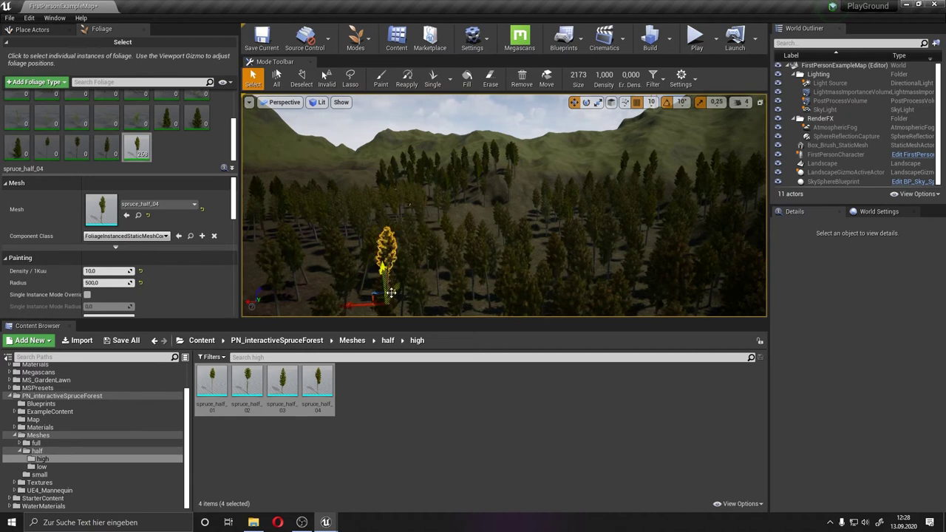
pyautogui.moveTo(375, 299); pyautogui.dragTo(400, 299)
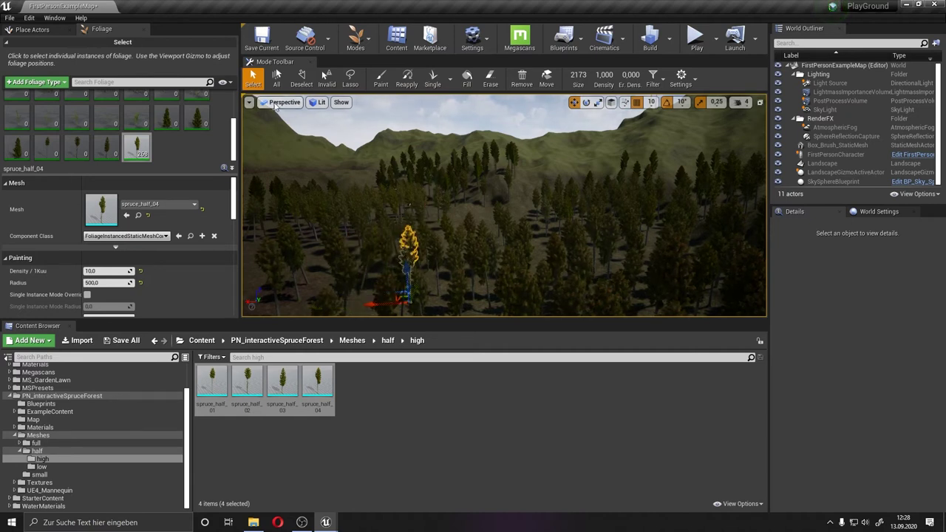
pyautogui.click(277, 79)
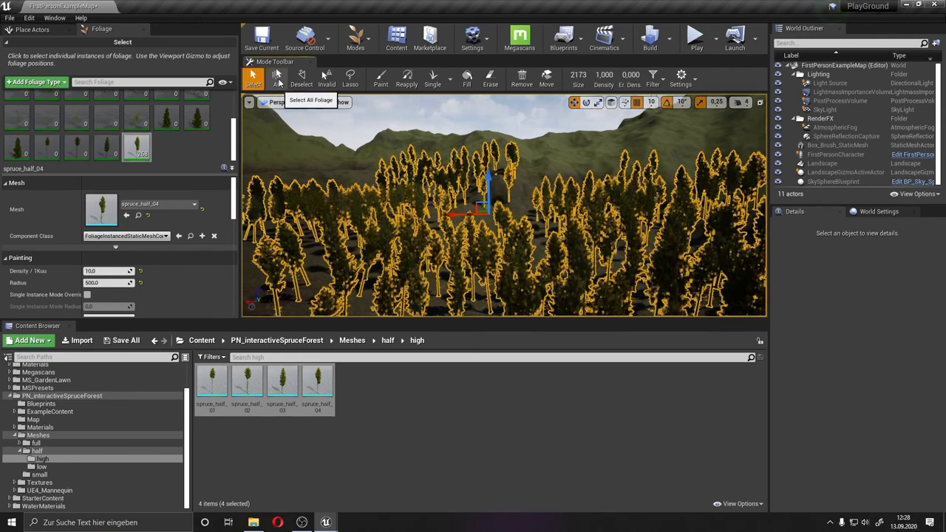
pyautogui.click(302, 78)
pyautogui.click(278, 78)
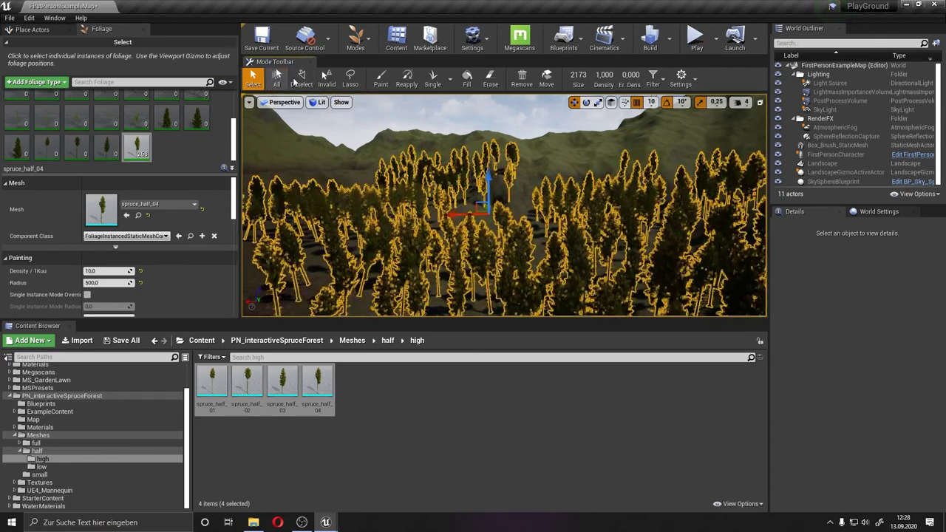
pyautogui.click(302, 77)
pyautogui.click(355, 215)
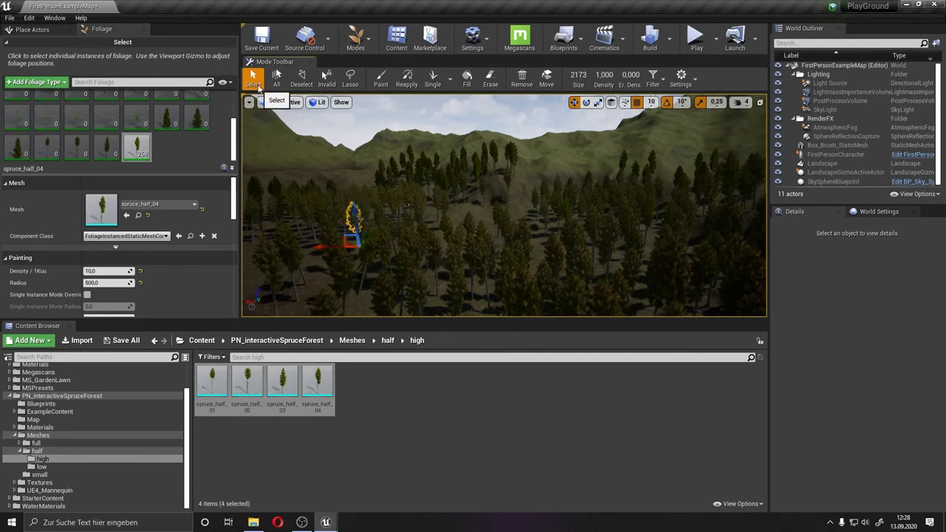
pyautogui.moveTo(393, 249); pyautogui.dragTo(429, 259)
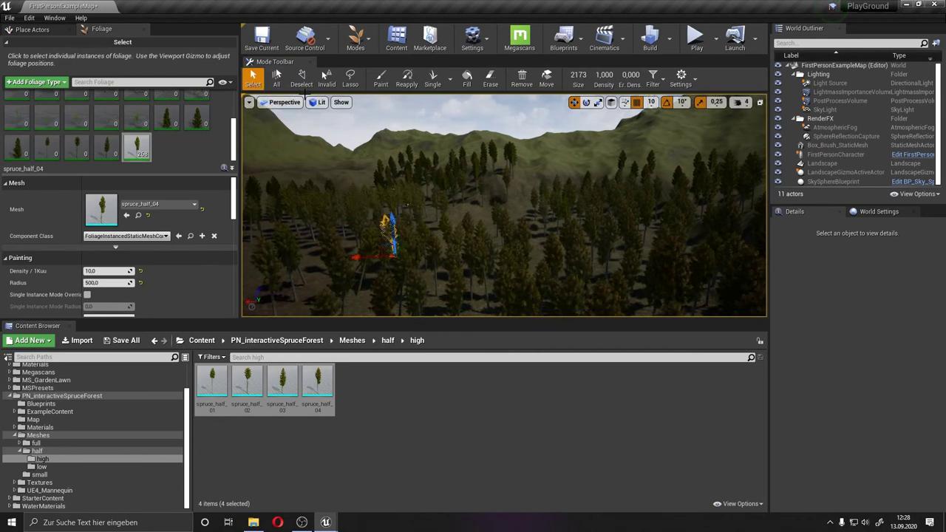
# Brush-select a cluster of foreground spruces, then clear the selection
pyautogui.click(350, 78)
pyautogui.moveTo(355, 222); pyautogui.dragTo(431, 248)
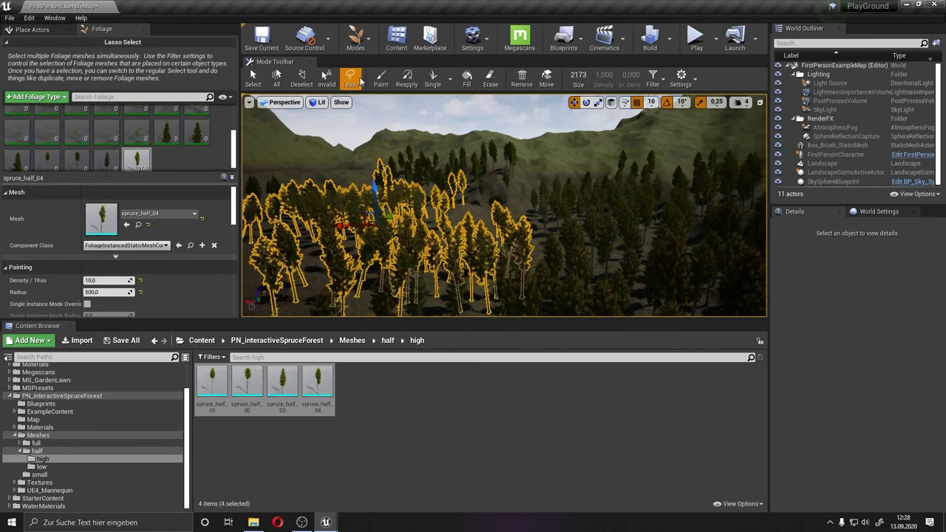
pyautogui.click(302, 77)
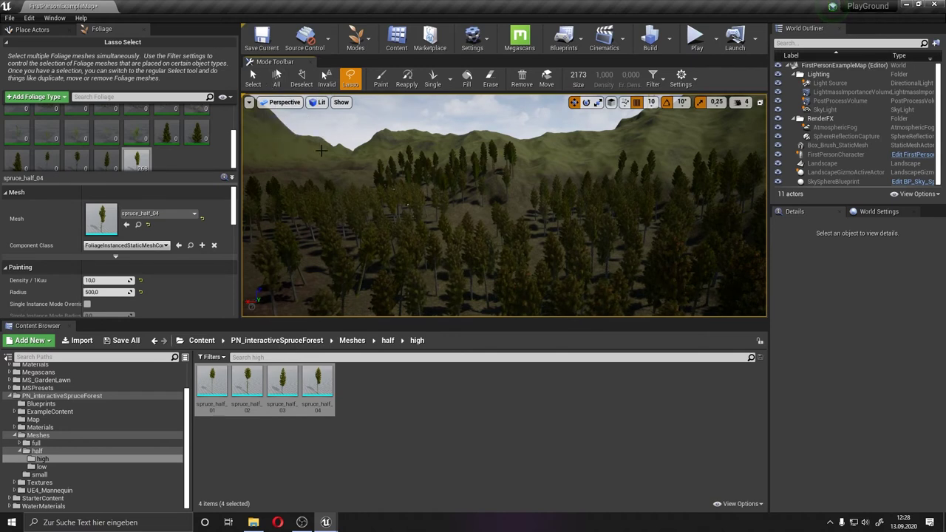
# Place three single spruces on open ground, undo the last, and select spruce_full_01_low
pyautogui.click(432, 78)
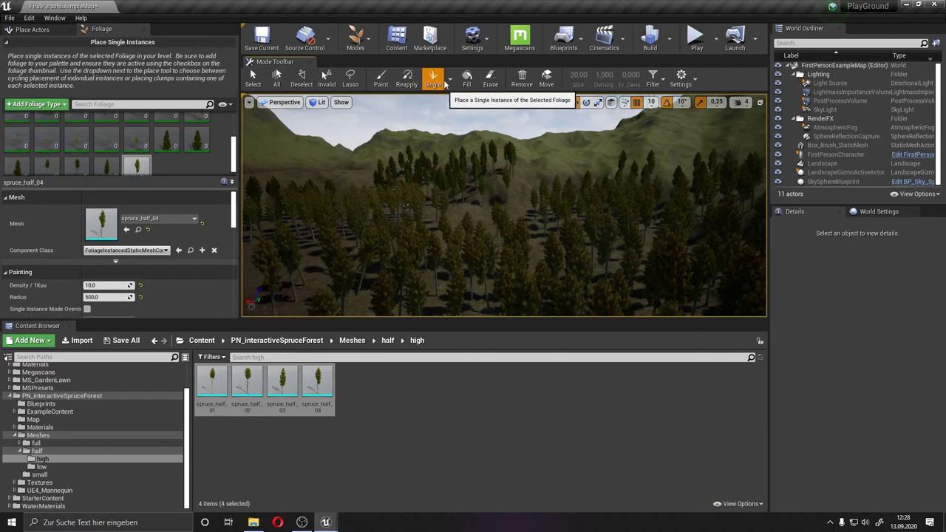
pyautogui.click(451, 82)
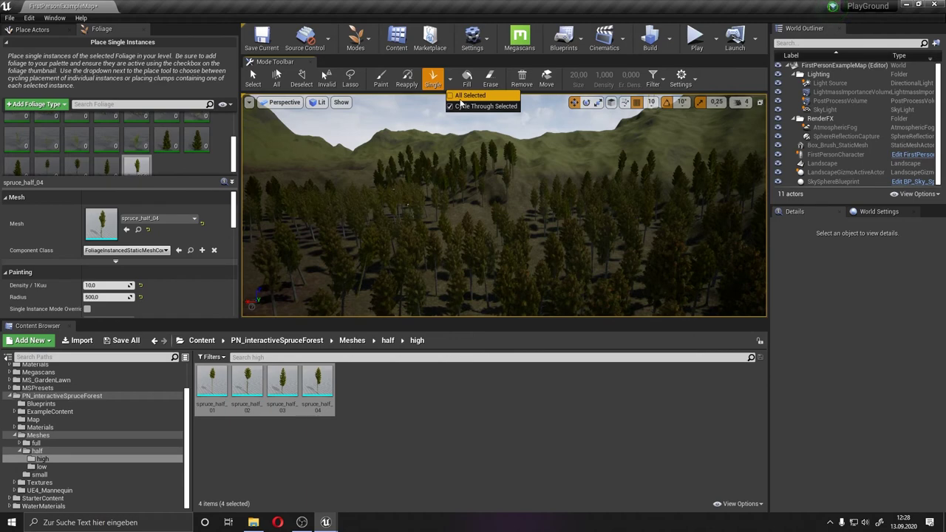
pyautogui.click(181, 151)
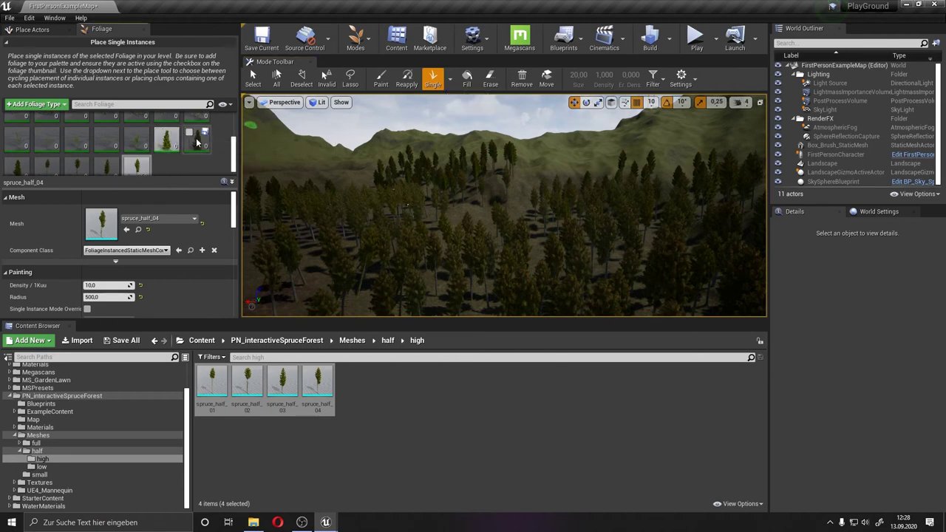
pyautogui.moveTo(269, 154); pyautogui.dragTo(262, 156, button='right')
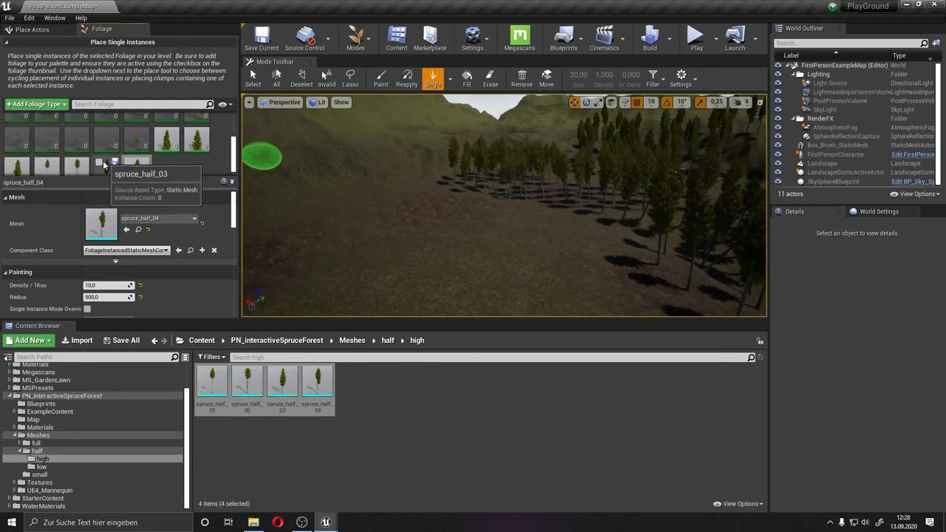
pyautogui.moveTo(343, 233); pyautogui.dragTo(445, 241, button='right')
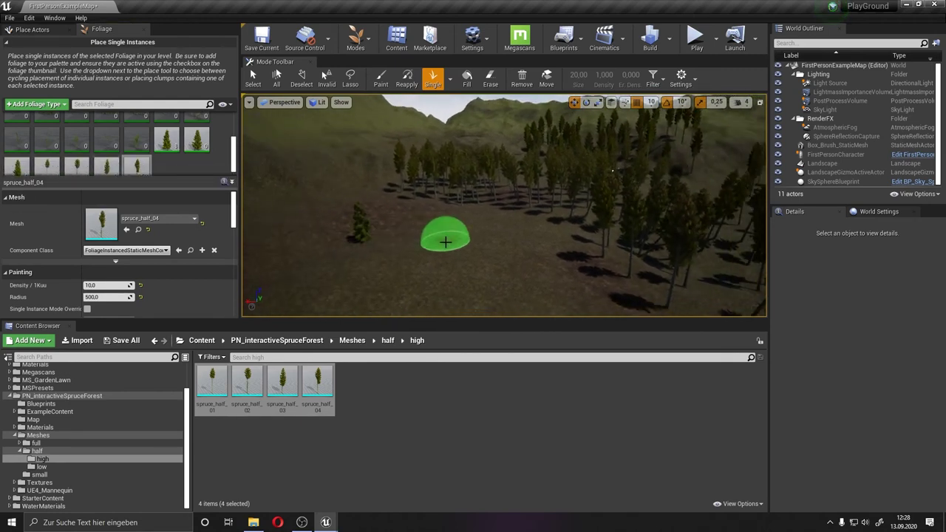
pyautogui.click(403, 299)
pyautogui.click(443, 244)
pyautogui.click(491, 286)
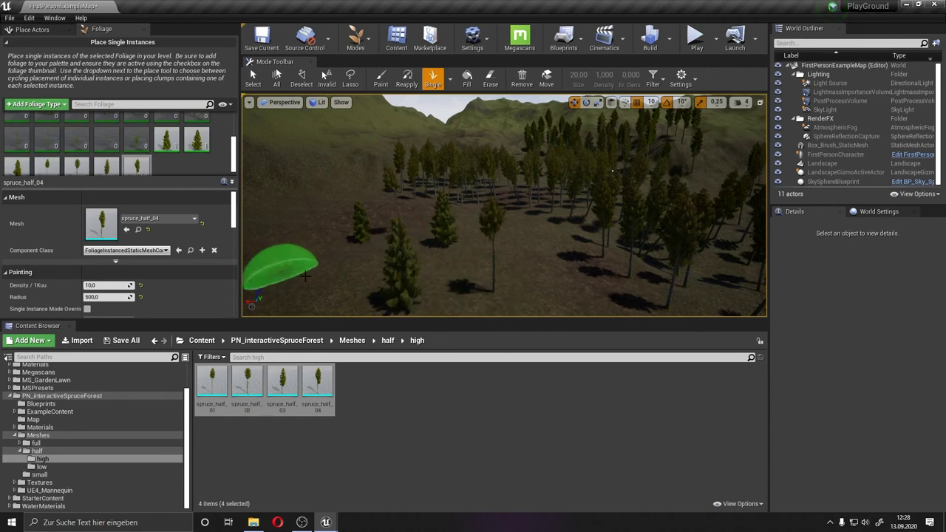
pyautogui.click(449, 78)
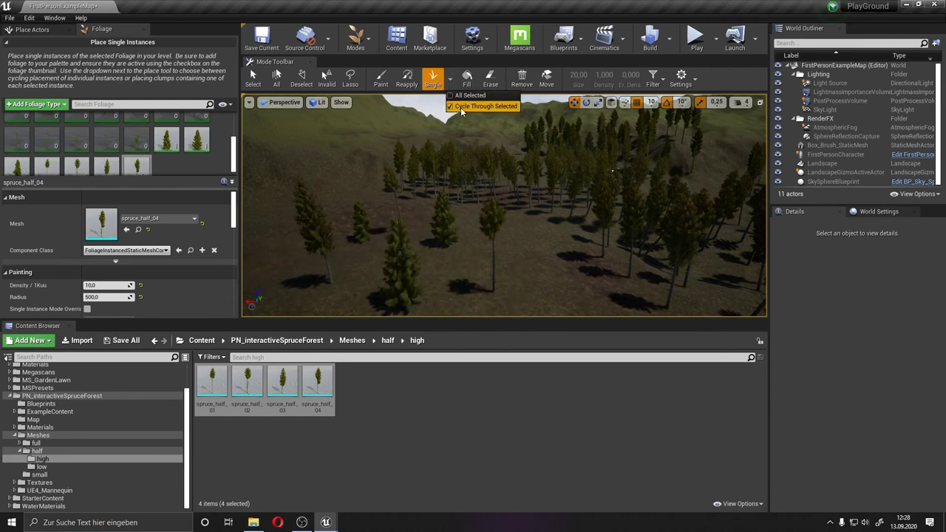
pyautogui.click(464, 105)
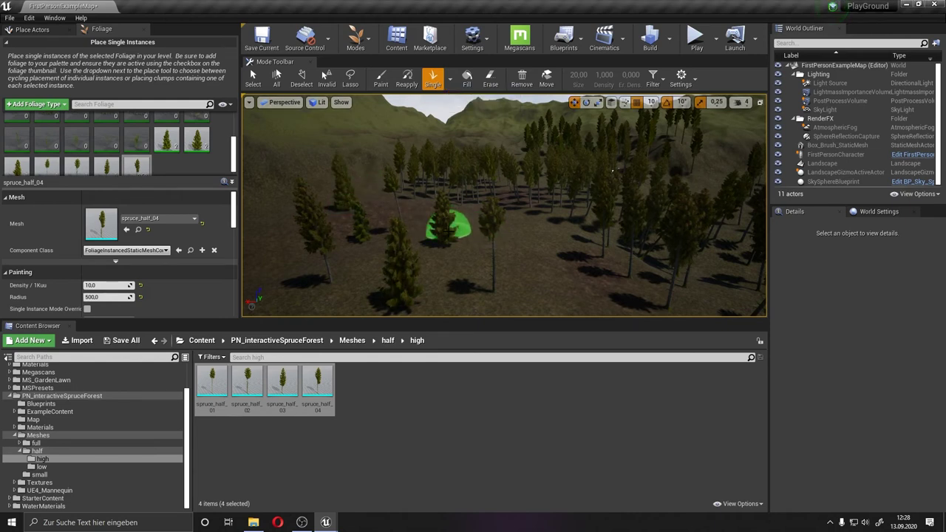
pyautogui.hotkey('ctrl', 'z')
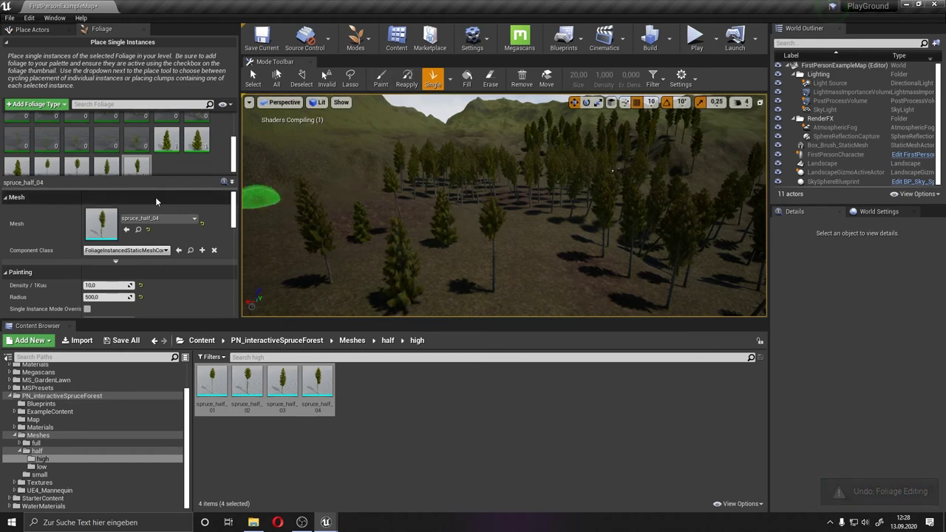
pyautogui.click(166, 141)
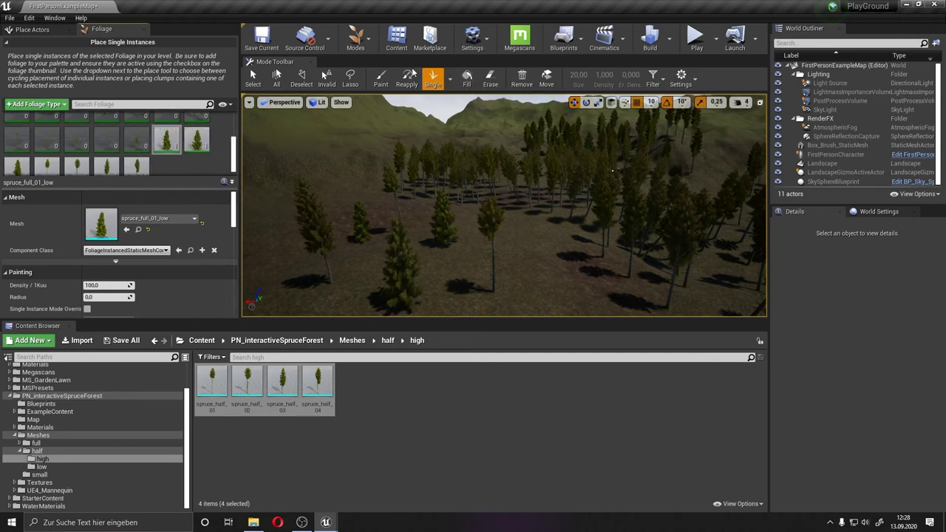
# Erase the foreground spruces with the Erase brush, undoing one stroke, then select all instances
pyautogui.click(489, 80)
pyautogui.moveTo(507, 179)
pyautogui.mouseDown()
pyautogui.moveTo(697, 211)
pyautogui.moveTo(344, 249)
pyautogui.moveTo(537, 187)
pyautogui.mouseUp()
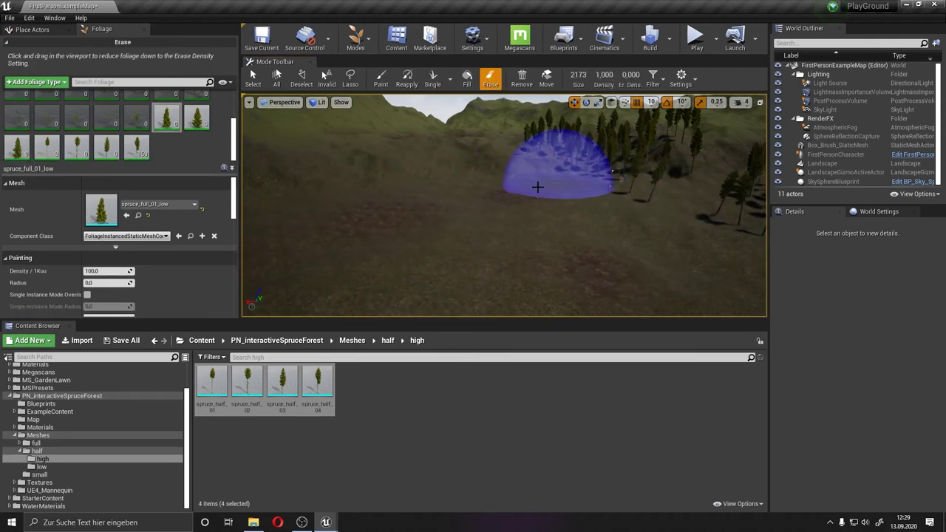
pyautogui.hotkey('ctrl', 'z')
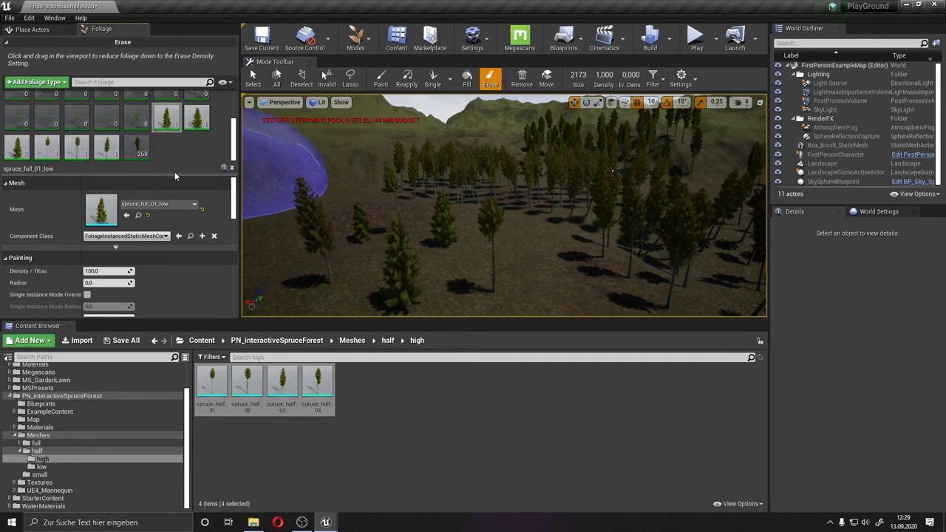
pyautogui.moveTo(352, 232); pyautogui.dragTo(444, 200)
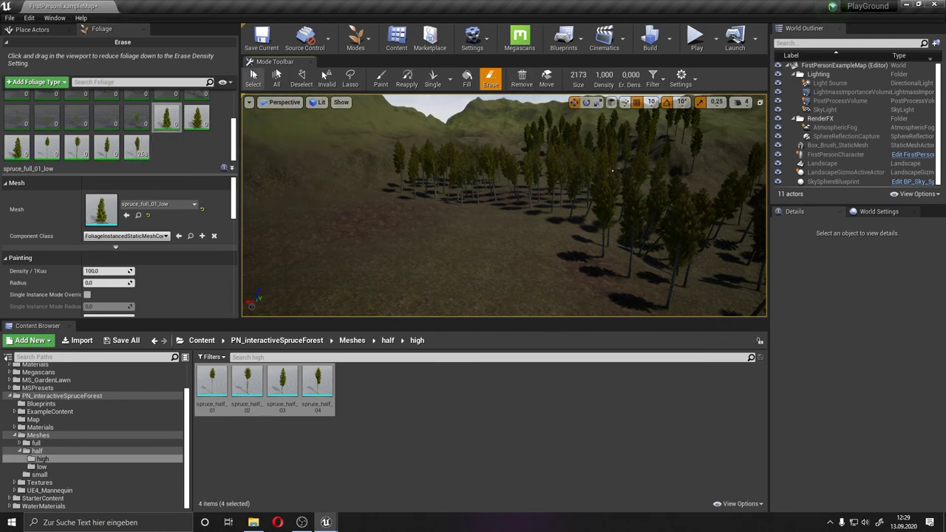
pyautogui.click(276, 79)
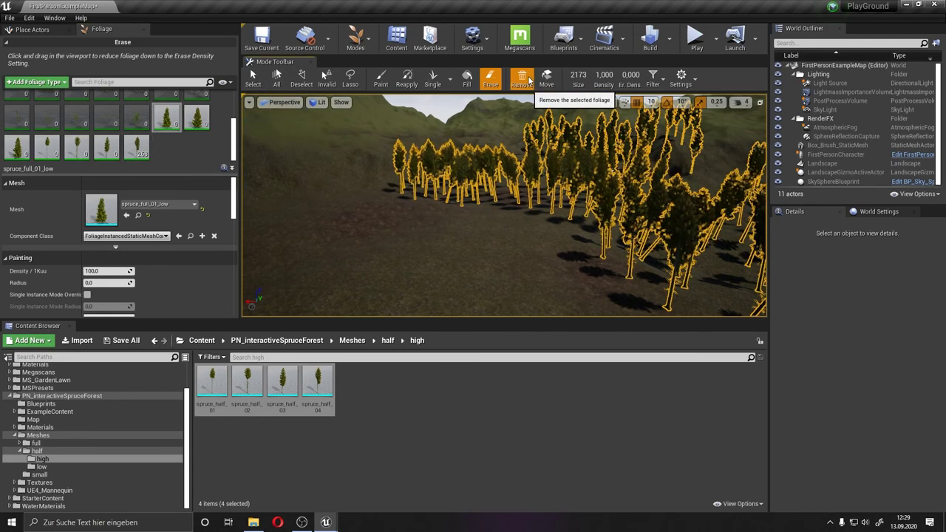
# Remove all selected spruce instances and look over the now-bare terrain
pyautogui.click(522, 79)
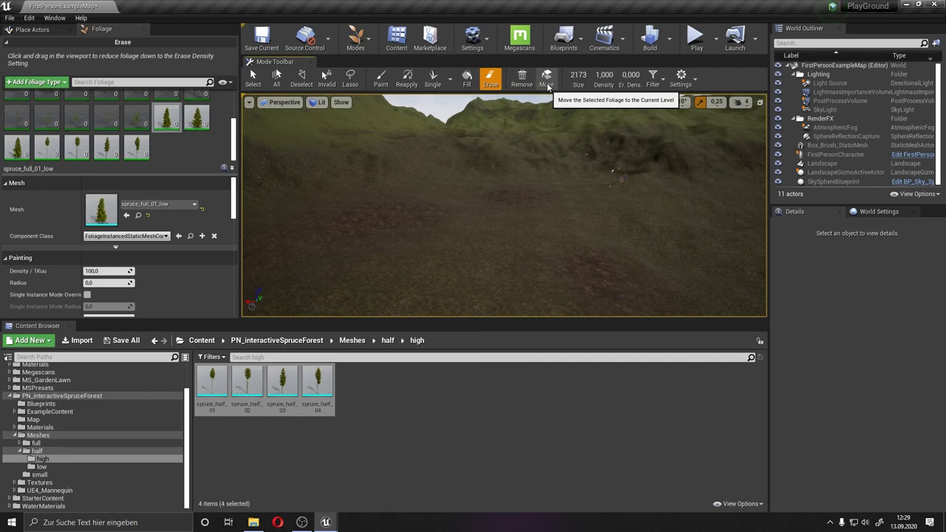
pyautogui.moveTo(532, 140); pyautogui.dragTo(507, 112, button='right')
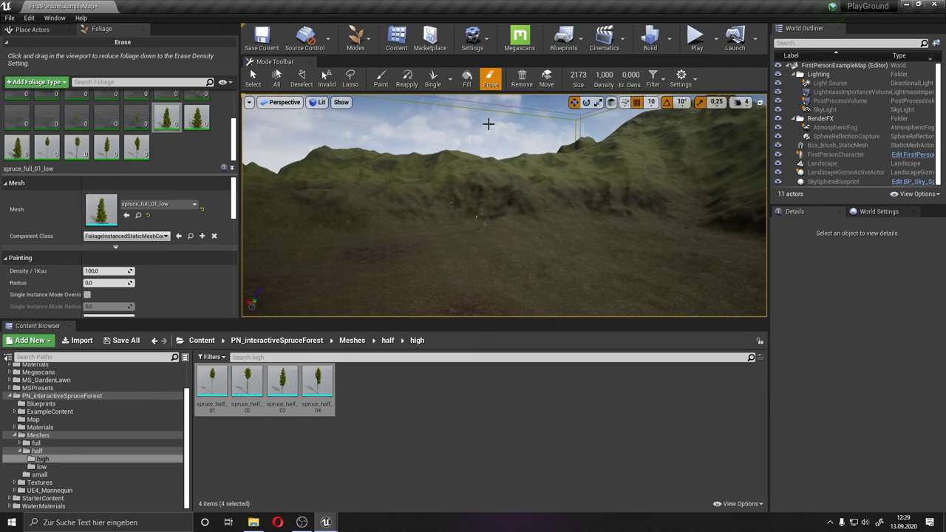
pyautogui.moveTo(633, 295); pyautogui.dragTo(628, 347, button='right')
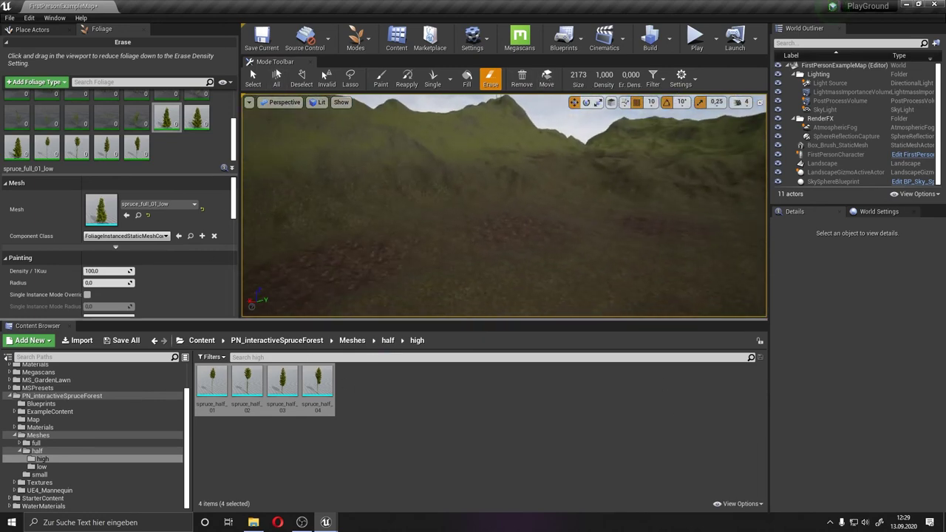
pyautogui.moveTo(634, 296); pyautogui.dragTo(628, 244, button='right')
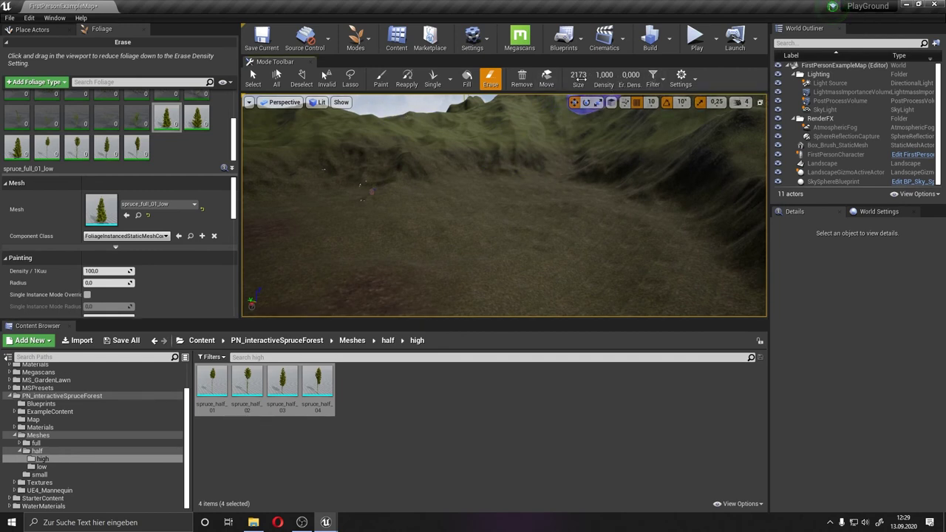
pyautogui.moveTo(570, 148)
pyautogui.mouseDown(button='right')
pyautogui.moveTo(570, 200)
pyautogui.moveTo(544, 148)
pyautogui.moveTo(544, 170)
pyautogui.mouseUp(button='right')
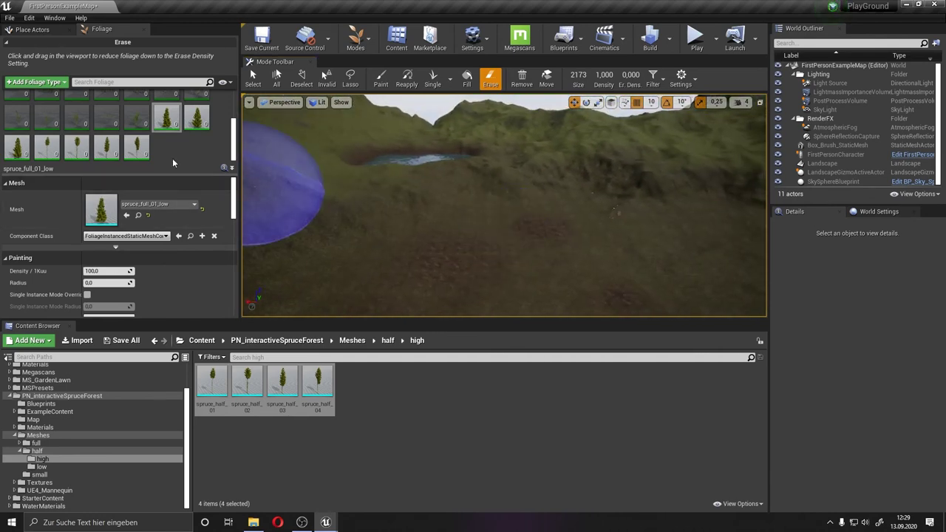
pyautogui.scroll(1, 140, 129)
# Pick the rbojr_Var1_LOD0 grass and paint it across the bare ground below the lake
pyautogui.click(127, 130)
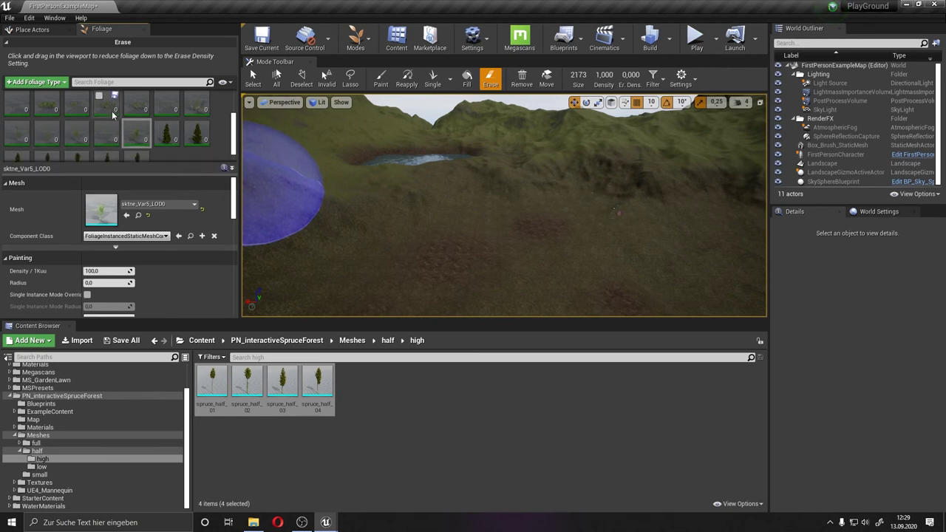
pyautogui.click(46, 103)
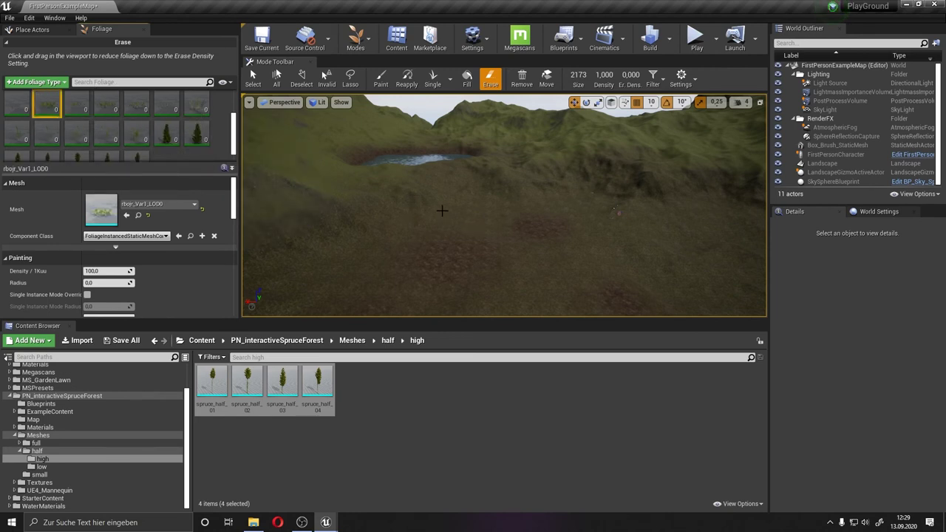
pyautogui.moveTo(443, 211); pyautogui.dragTo(473, 236, button='right')
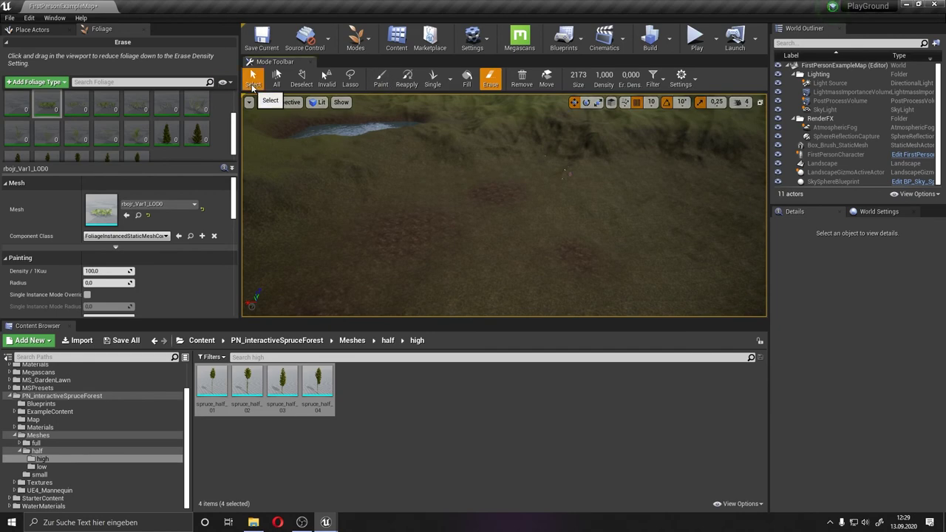
pyautogui.click(252, 76)
pyautogui.moveTo(347, 155); pyautogui.dragTo(352, 152, button='right')
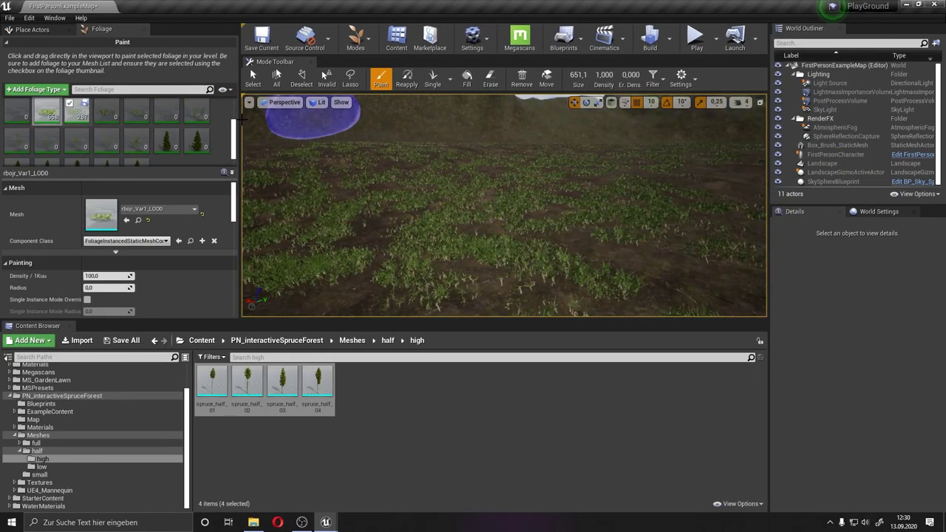
pyautogui.moveTo(242, 118)
pyautogui.mouseDown(button='right')
pyautogui.moveTo(369, 150)
pyautogui.moveTo(443, 151)
pyautogui.mouseUp(button='right')
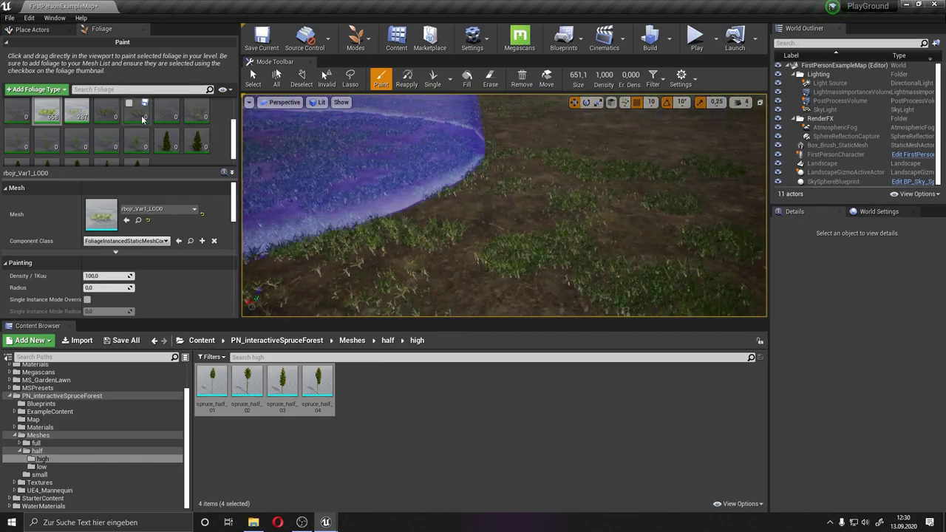
pyautogui.click(65, 105)
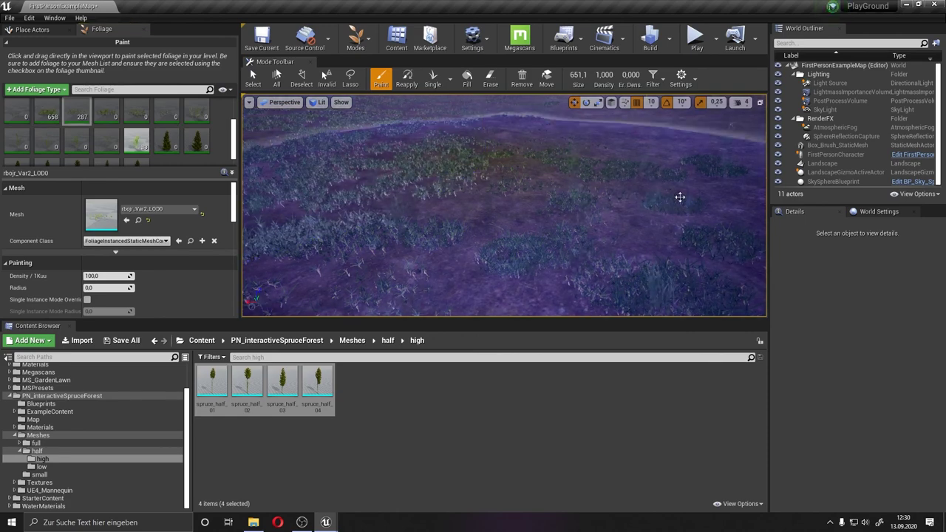
# Paint rbojr_Var2_LOD0 grass across the terrain and fly down to inspect the field
pyautogui.moveTo(680, 197); pyautogui.dragTo(525, 153)
pyautogui.moveTo(526, 152); pyautogui.dragTo(464, 96, button='right')
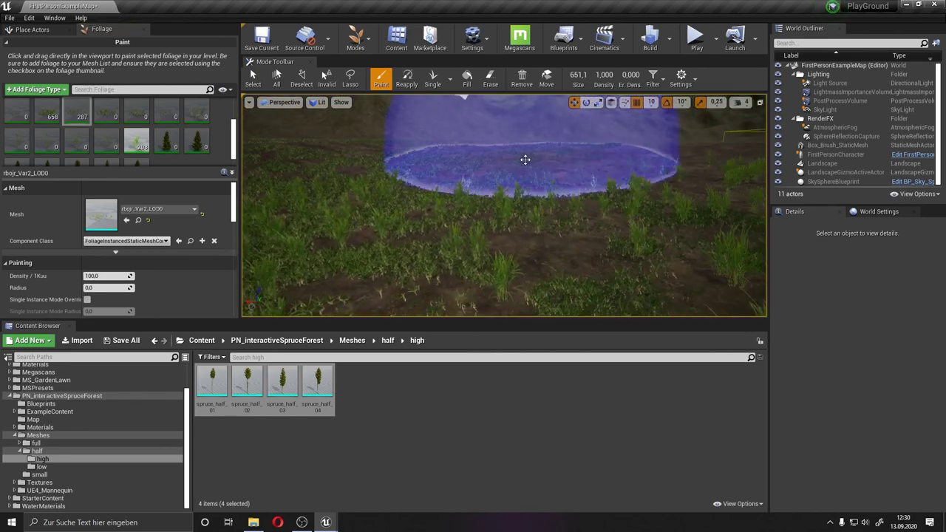
pyautogui.scroll(-5, 531, 177)
pyautogui.moveTo(531, 178)
pyautogui.mouseDown(button='right')
pyautogui.moveTo(573, 165)
pyautogui.moveTo(578, 184)
pyautogui.mouseUp(button='right')
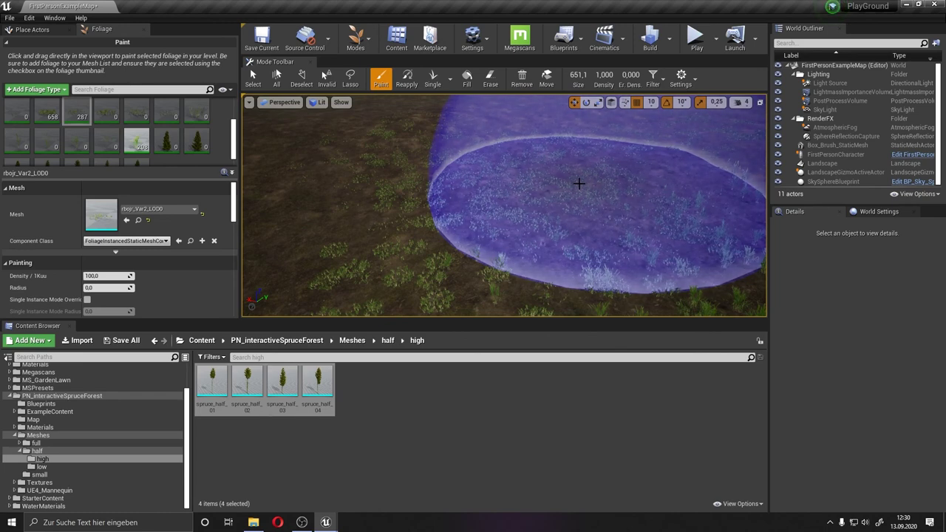
pyautogui.moveTo(579, 184); pyautogui.dragTo(578, 194, button='right')
pyautogui.moveTo(554, 158); pyautogui.dragTo(579, 198, button='right')
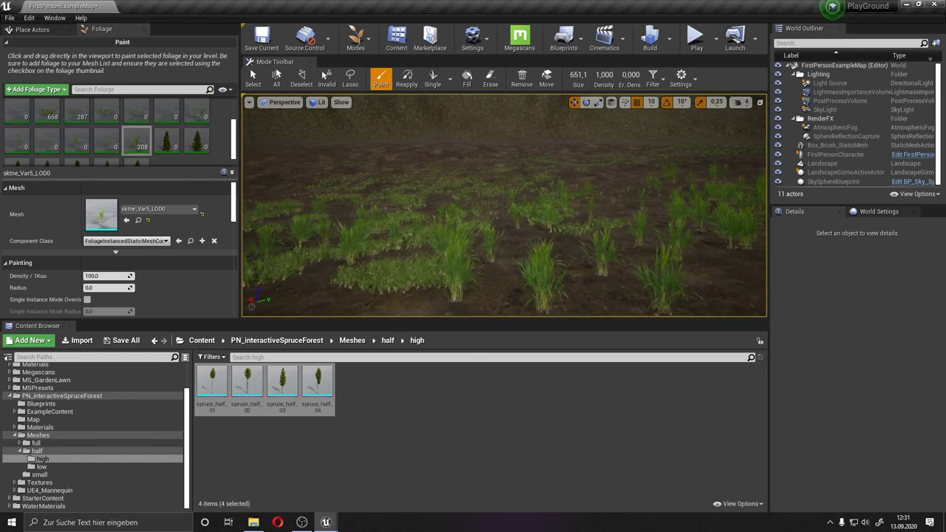
# Paint grass over further stretches of terrain until the wider landscape is dotted with grass
pyautogui.moveTo(579, 198); pyautogui.dragTo(601, 178, button='right')
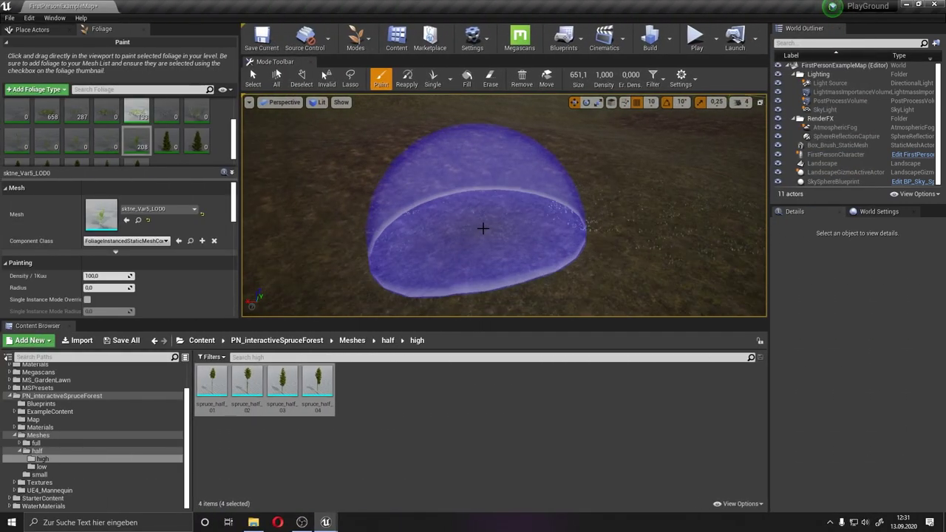
pyautogui.scroll(2, 488, 213)
pyautogui.scroll(2, 488, 213)
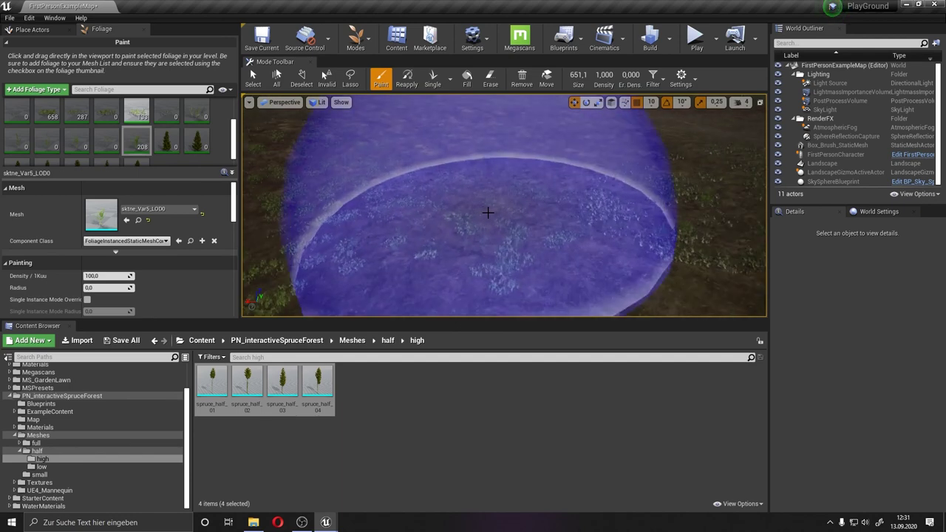
pyautogui.moveTo(488, 213); pyautogui.dragTo(482, 213, button='right')
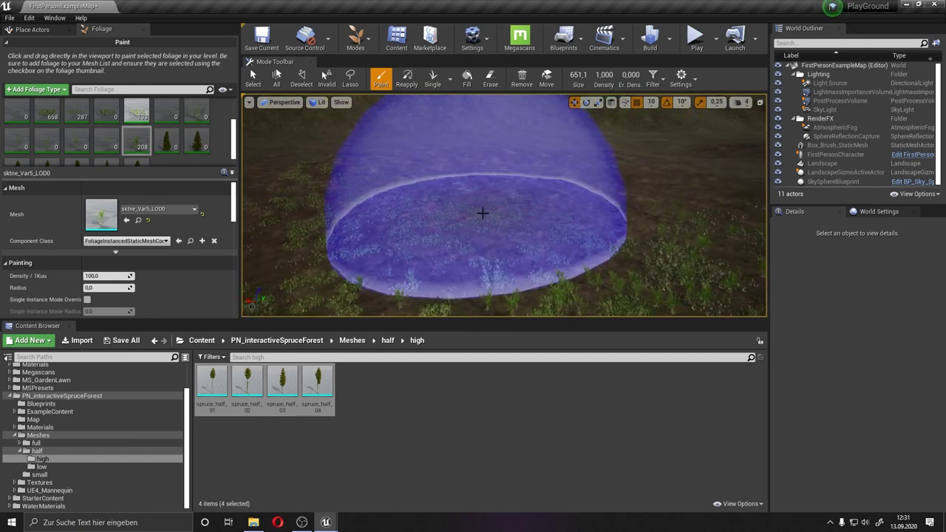
pyautogui.moveTo(380, 215); pyautogui.dragTo(387, 216, button='right')
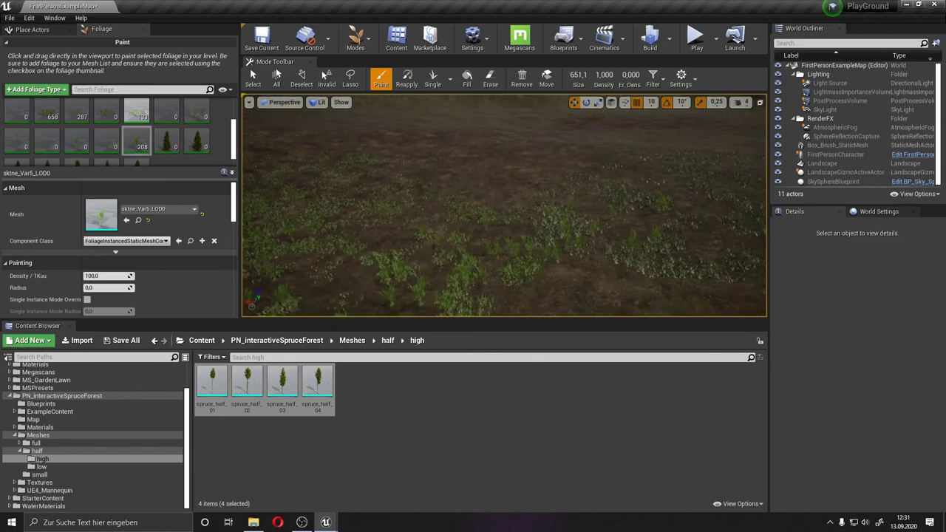
pyautogui.moveTo(544, 195)
pyautogui.mouseDown(button='right')
pyautogui.moveTo(503, 207)
pyautogui.moveTo(462, 187)
pyautogui.mouseUp(button='right')
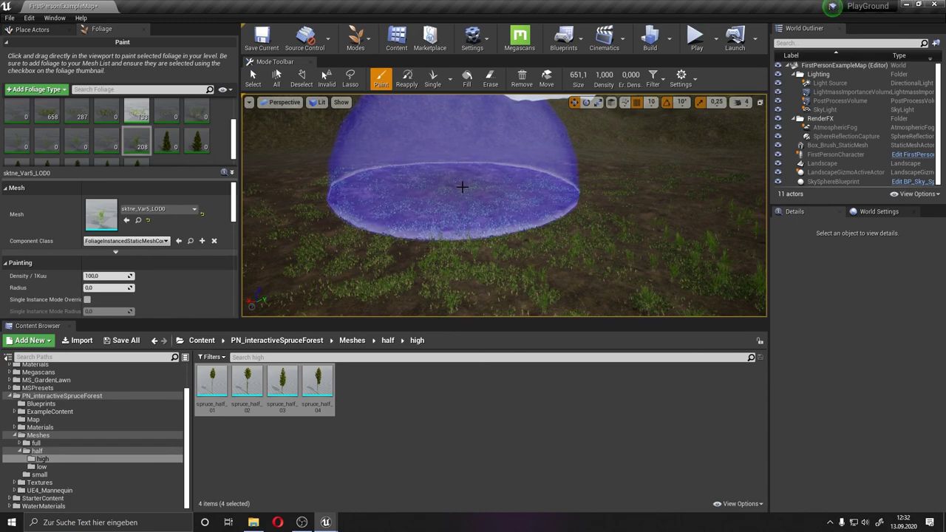
pyautogui.scroll(3, 461, 187)
pyautogui.moveTo(462, 187); pyautogui.dragTo(462, 187, button='right')
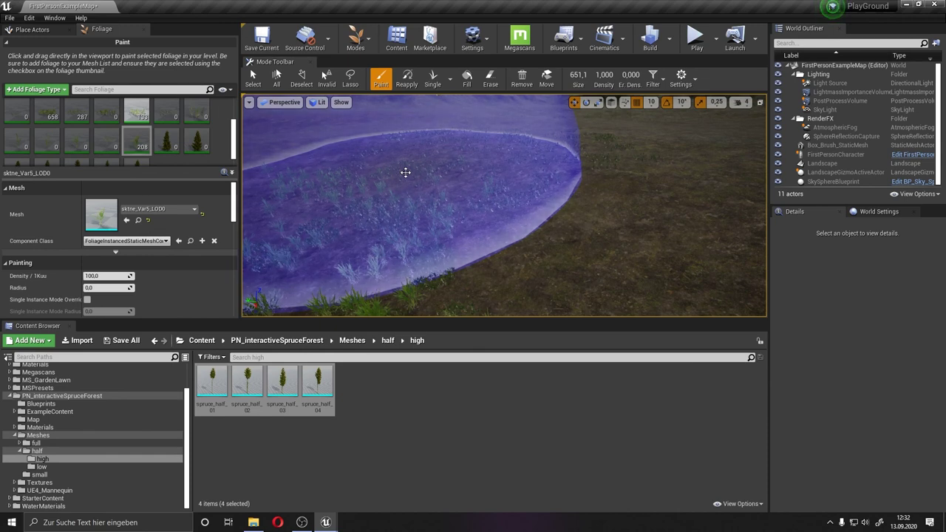
pyautogui.moveTo(406, 172)
pyautogui.mouseDown(button='right')
pyautogui.moveTo(414, 133)
pyautogui.moveTo(414, 192)
pyautogui.mouseUp(button='right')
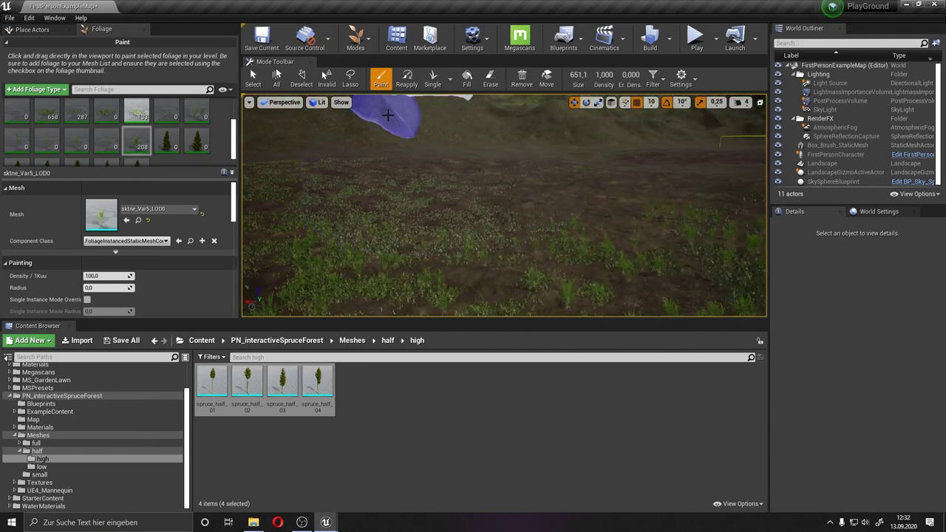
pyautogui.scroll(-2, 558, 163)
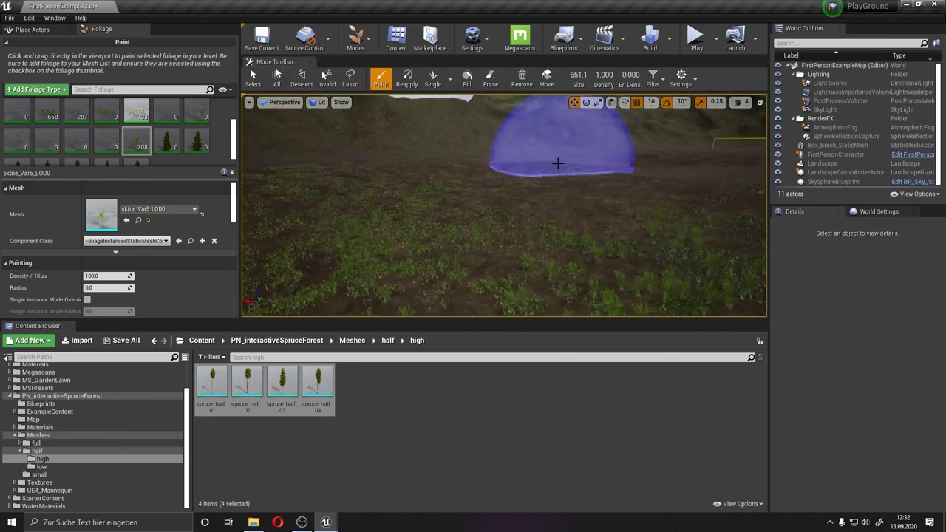
pyautogui.scroll(-3, 558, 162)
pyautogui.scroll(-3, 558, 163)
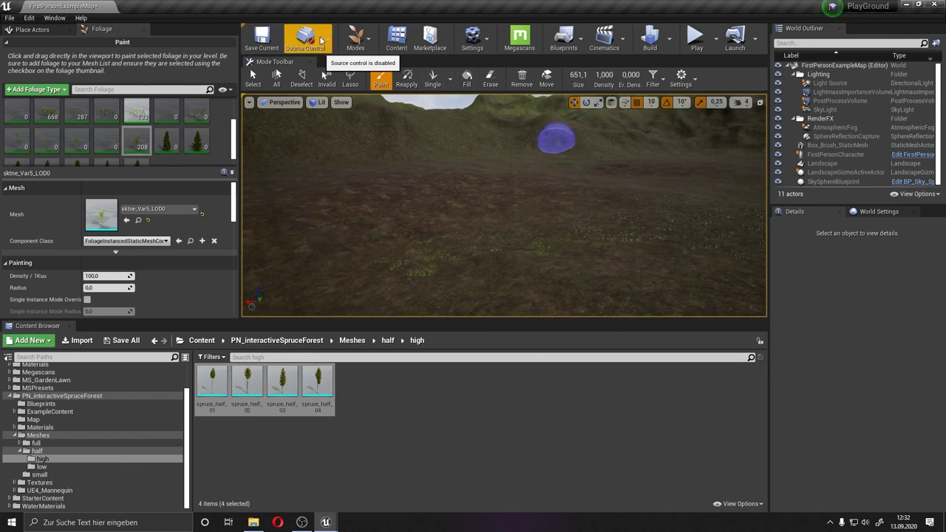